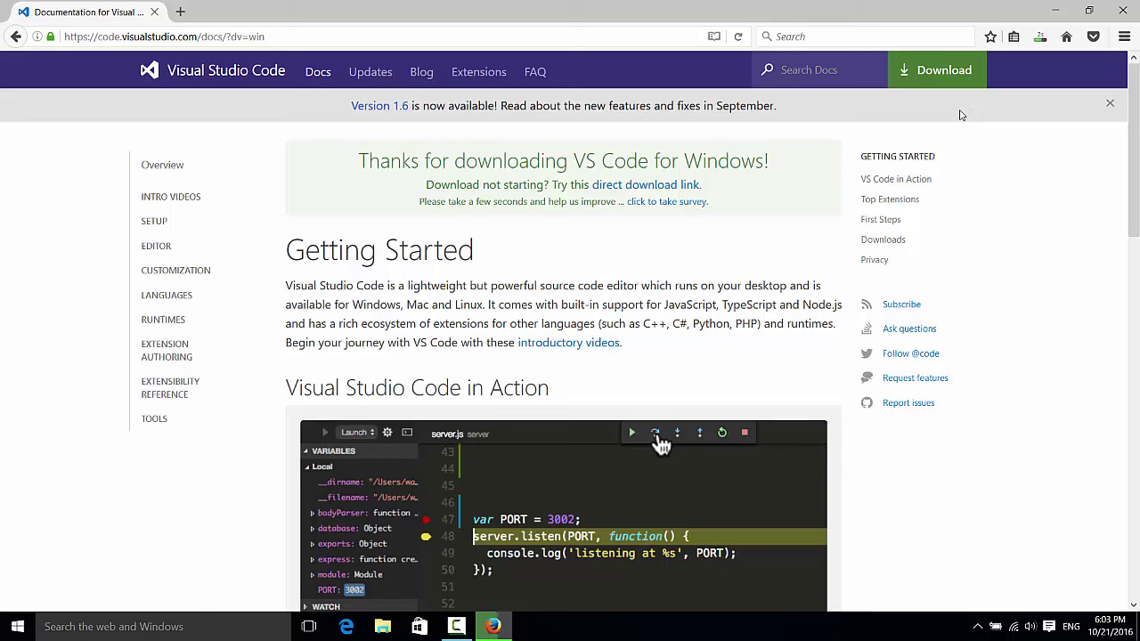
Run the downloaded VSCodeSetup-stable.exe with the always-ask-before-opening option off, and minimize the browser
click(1044, 41)
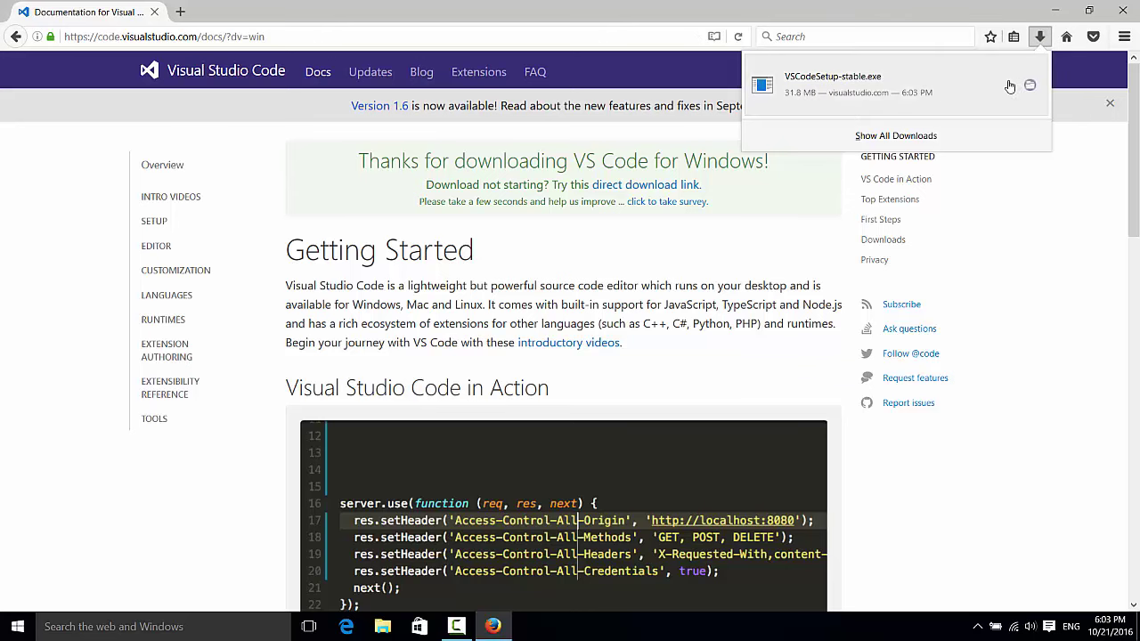
click(901, 94)
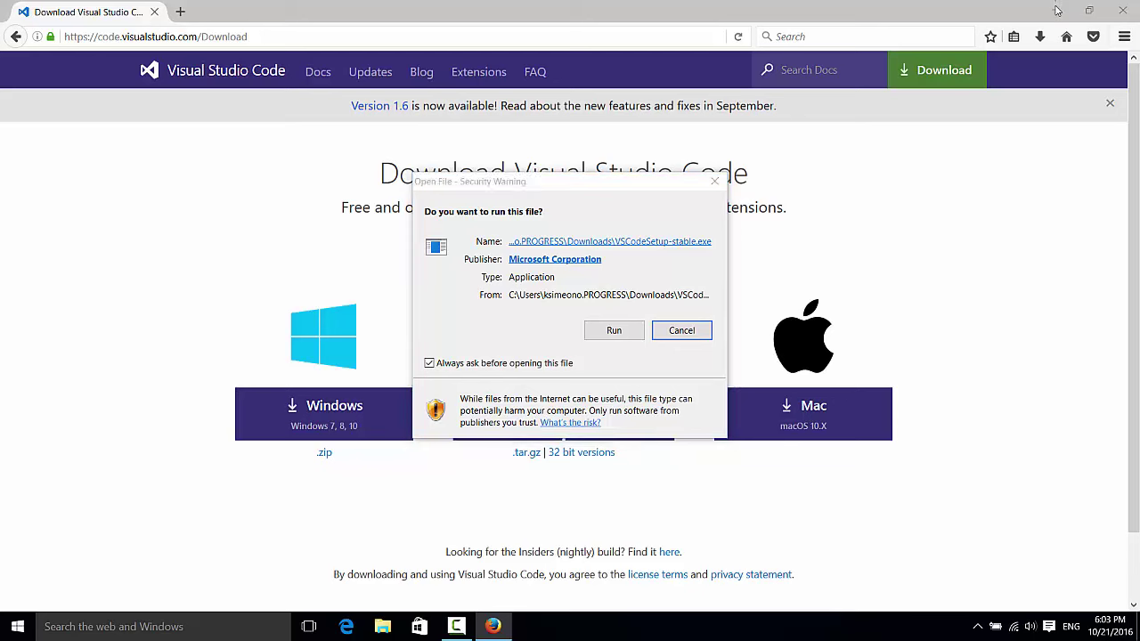
click(500, 368)
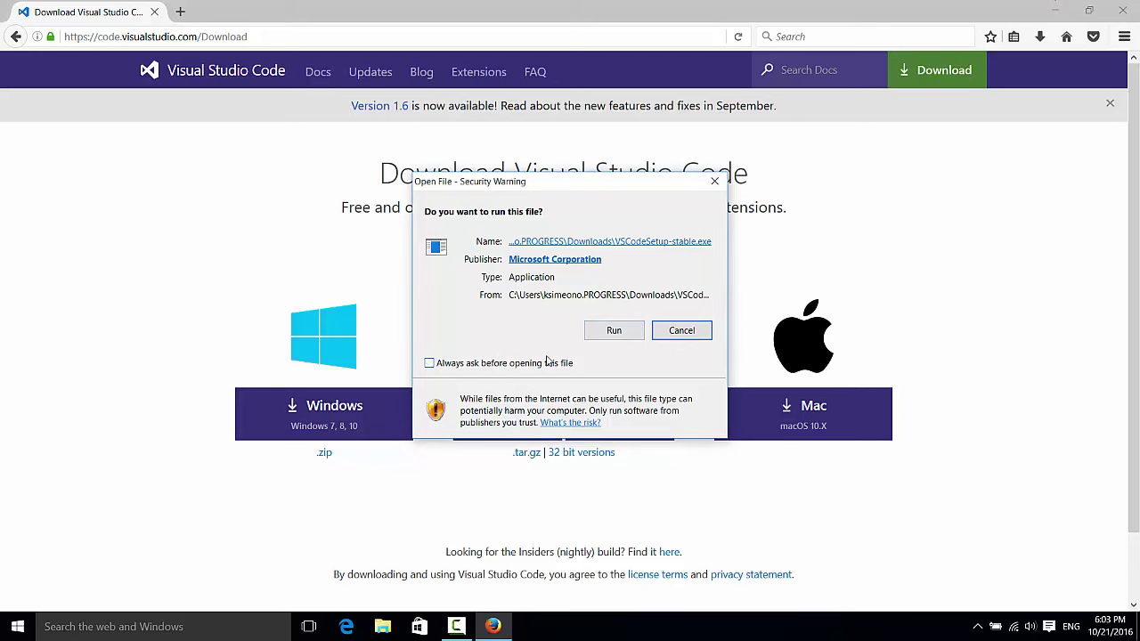
click(616, 332)
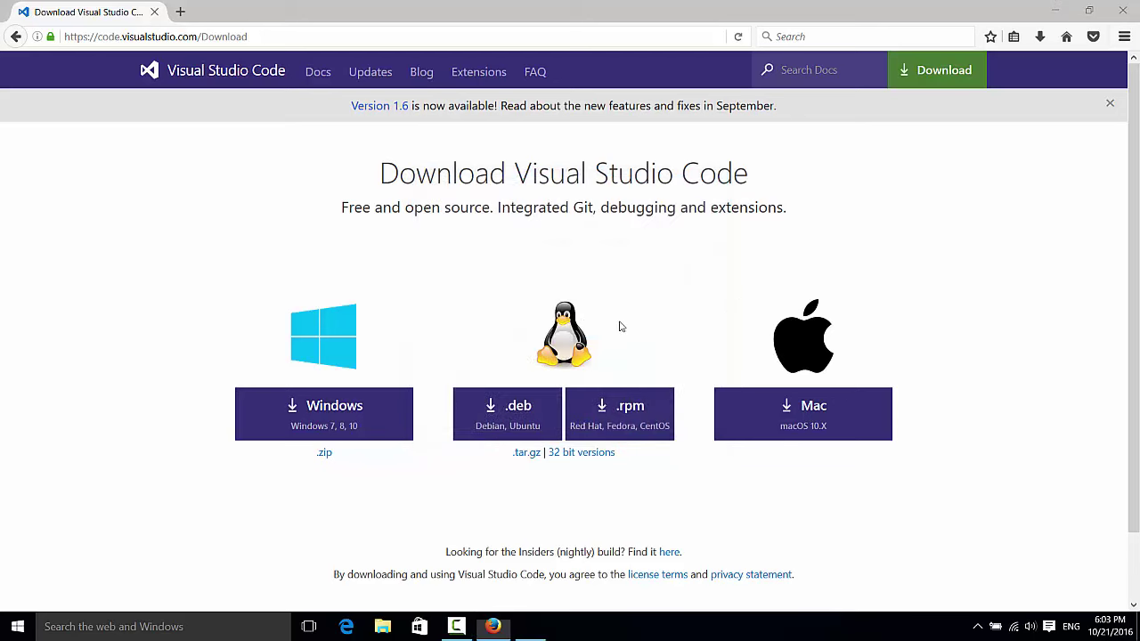
click(1056, 10)
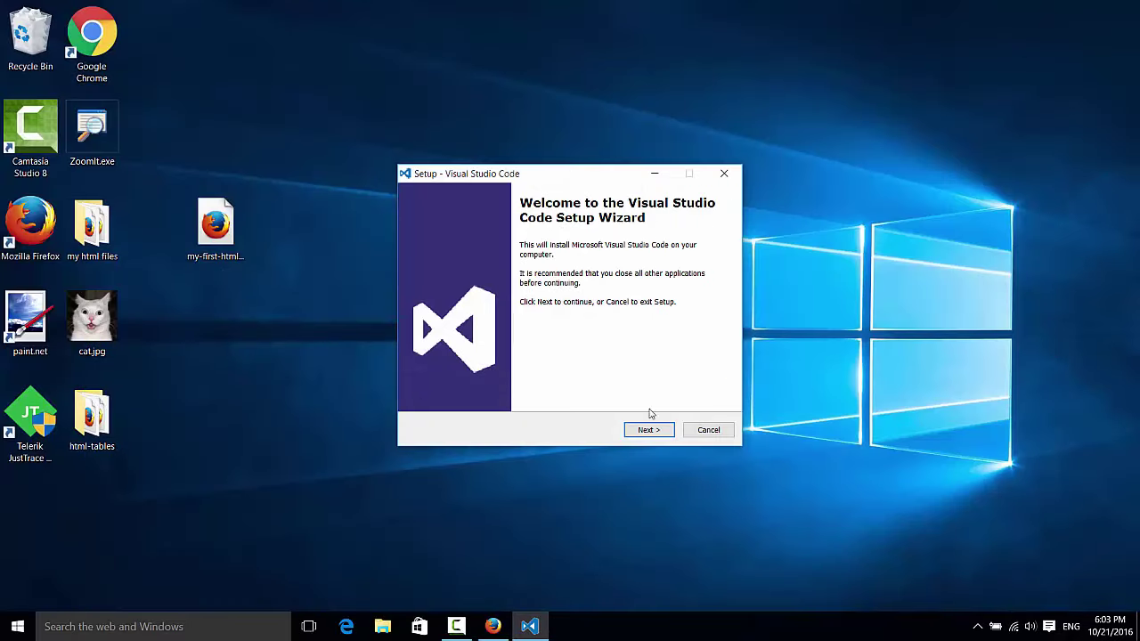
Accept the license agreement and keep the default destination and Start Menu folder in the Visual Studio Code setup
click(661, 436)
click(494, 388)
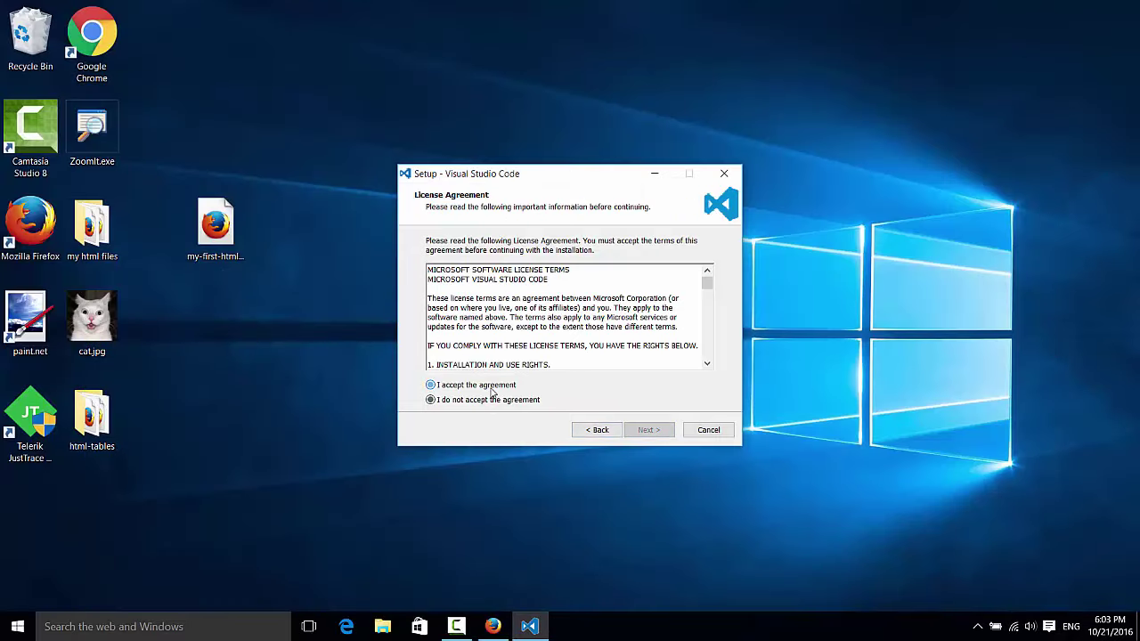
click(648, 429)
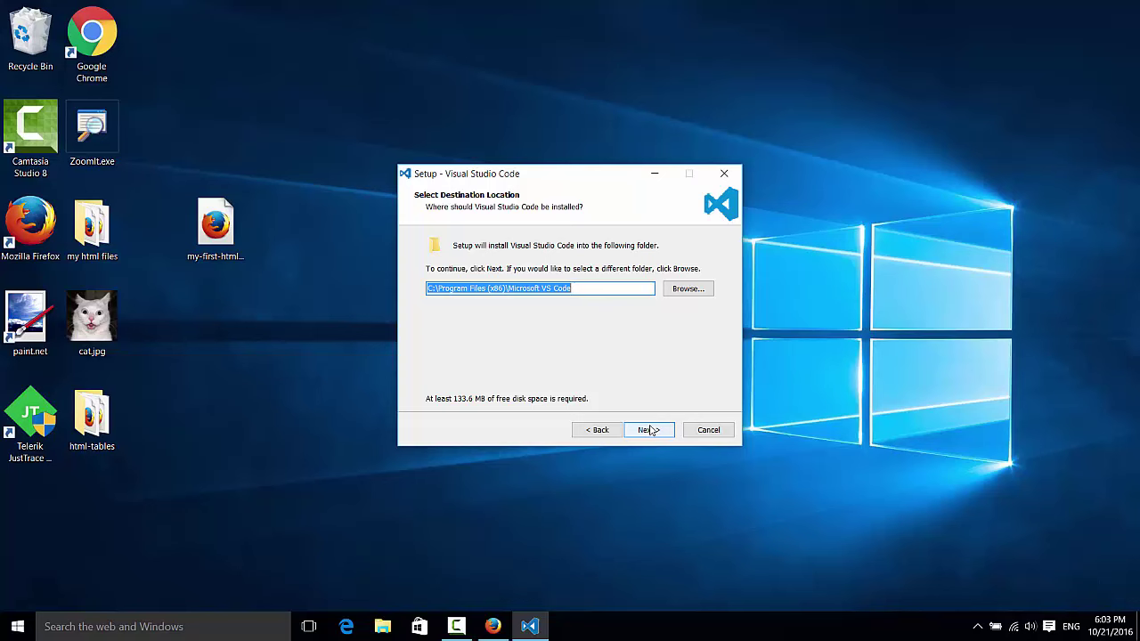
click(650, 430)
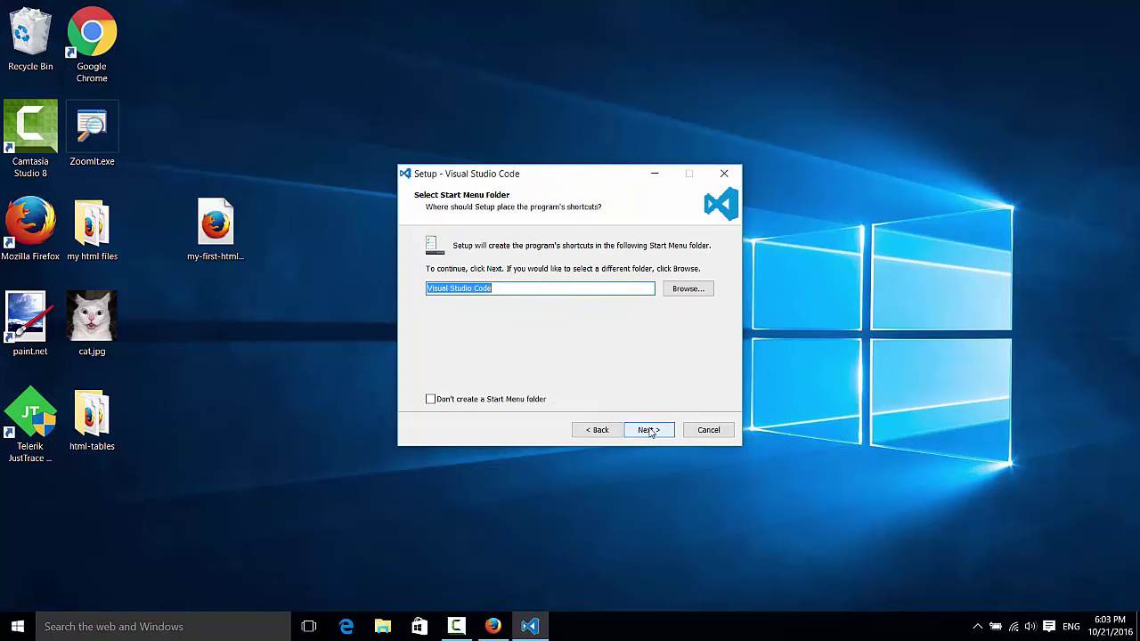
click(649, 430)
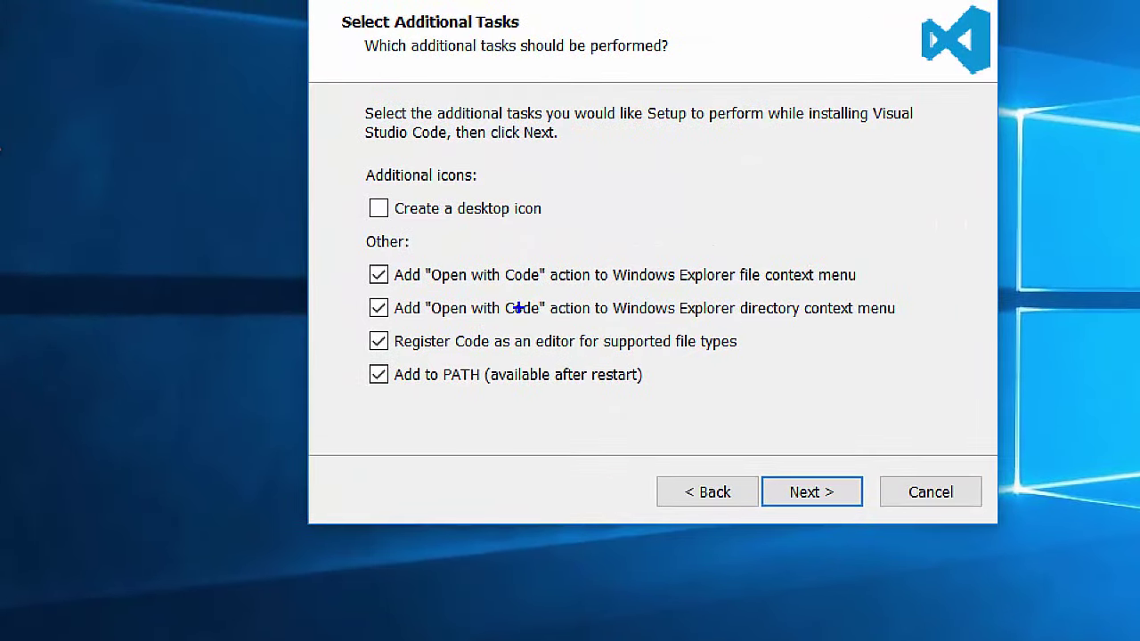
drag(347, 253, 355, 423)
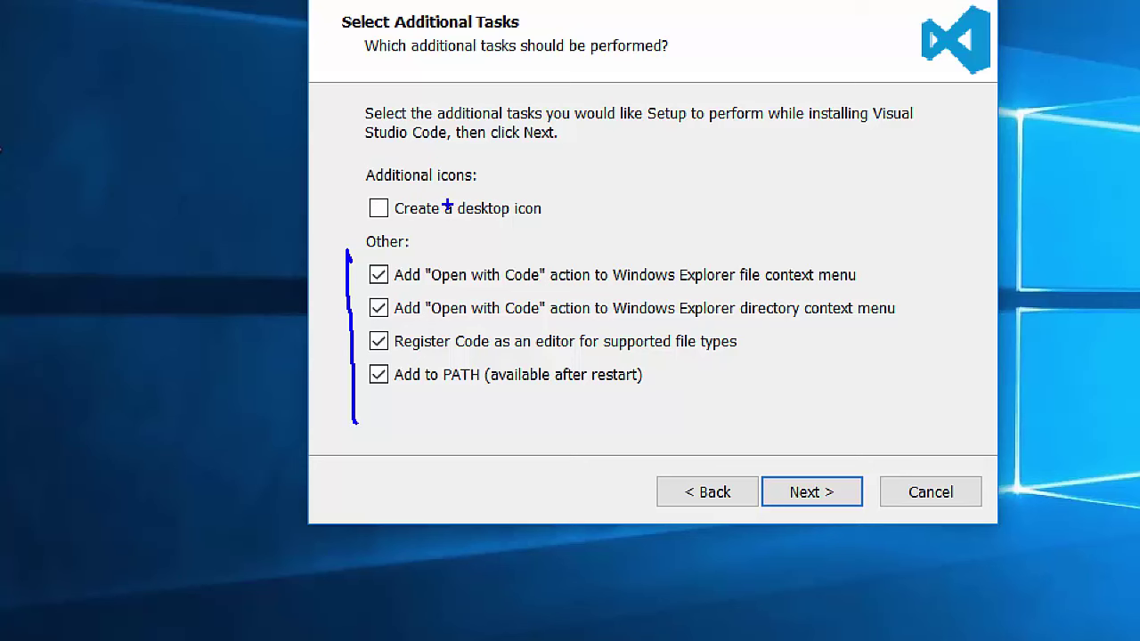
drag(377, 393, 695, 390)
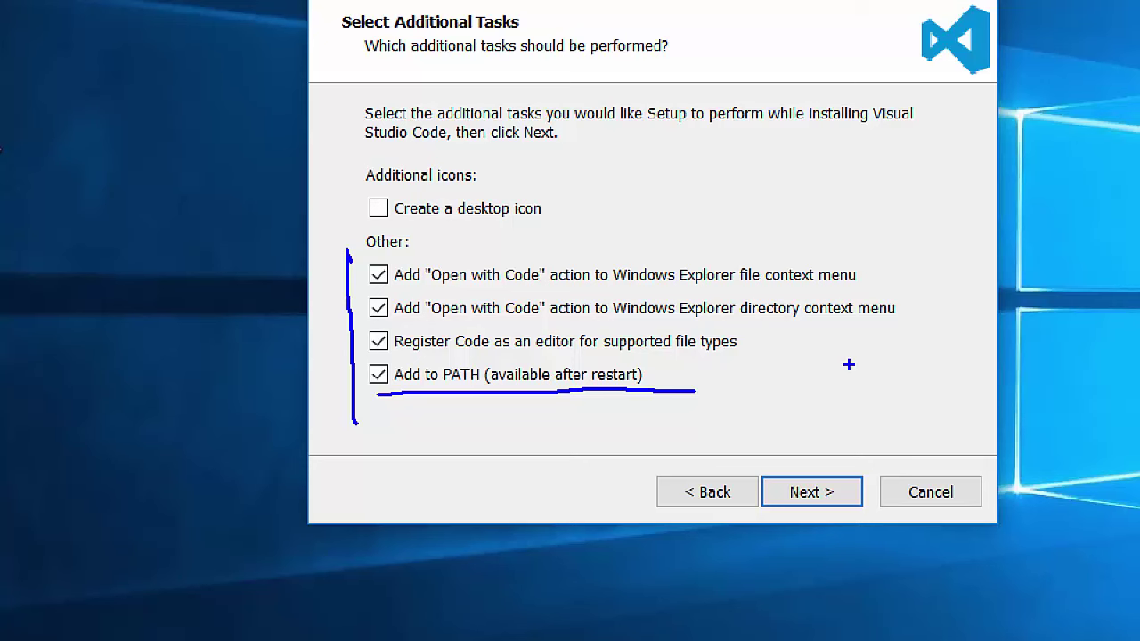
key(e)
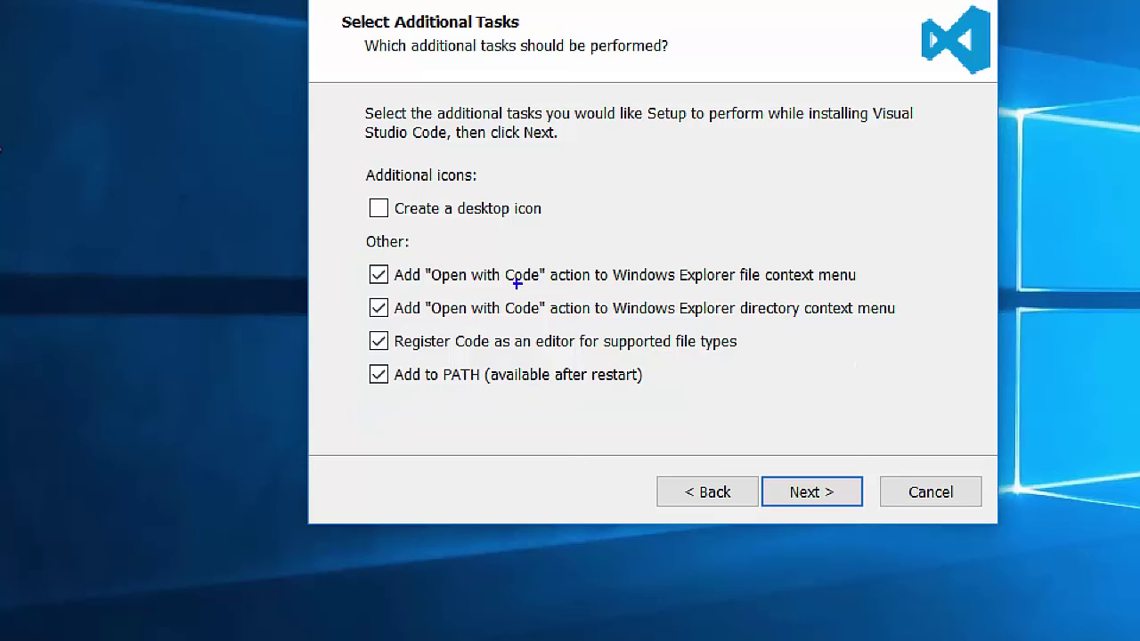
drag(362, 289, 880, 290)
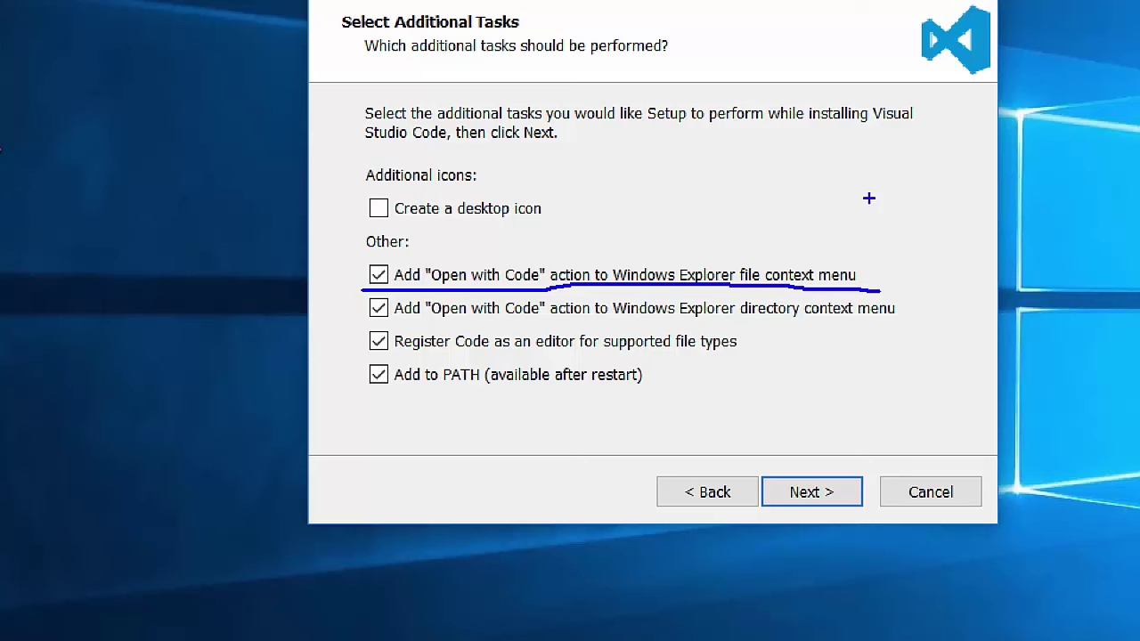
key(e)
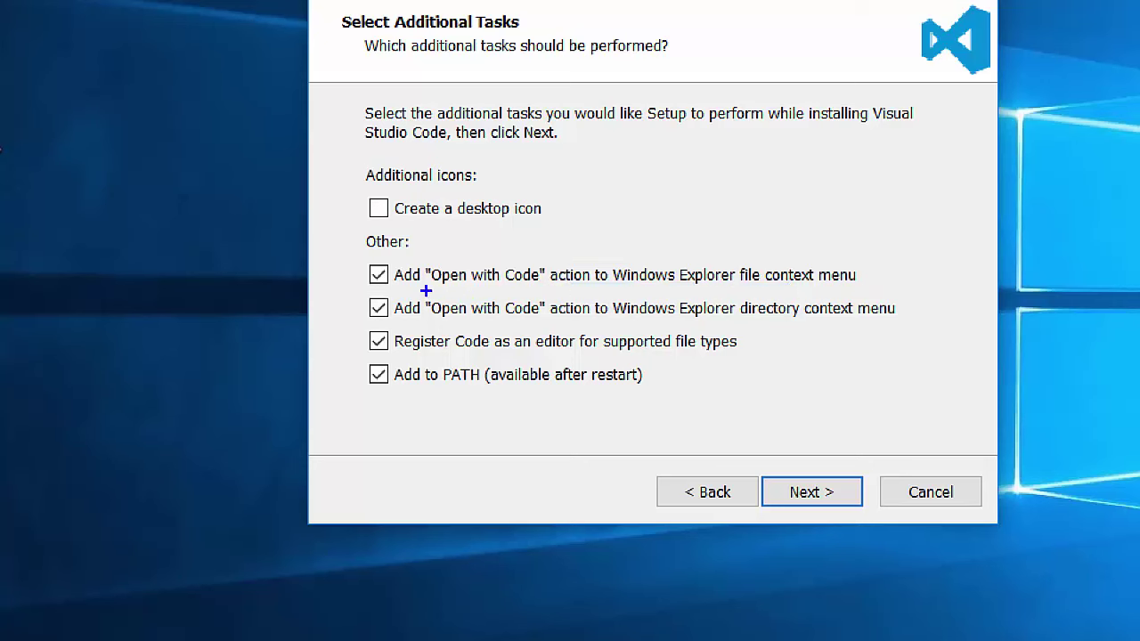
drag(428, 290, 890, 285)
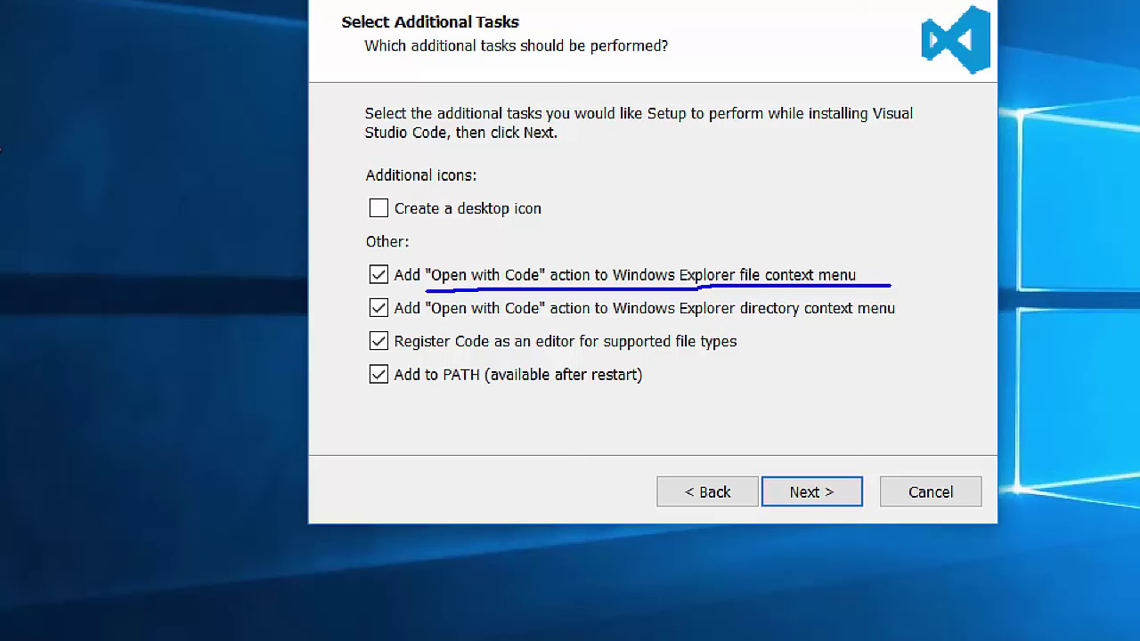
drag(449, 326, 880, 314)
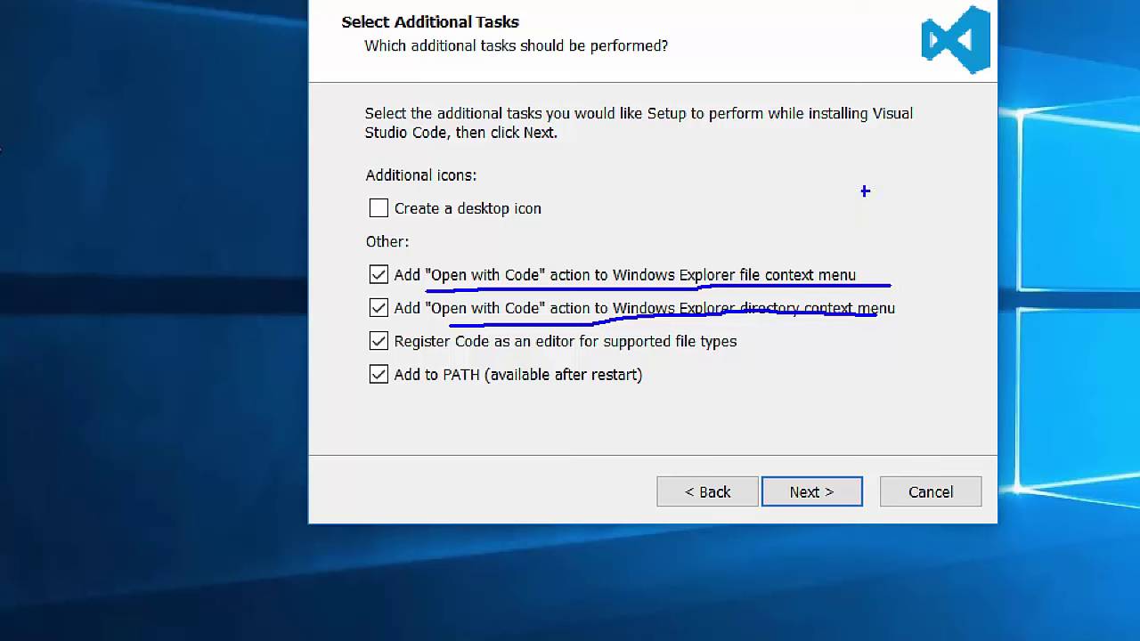
key(e)
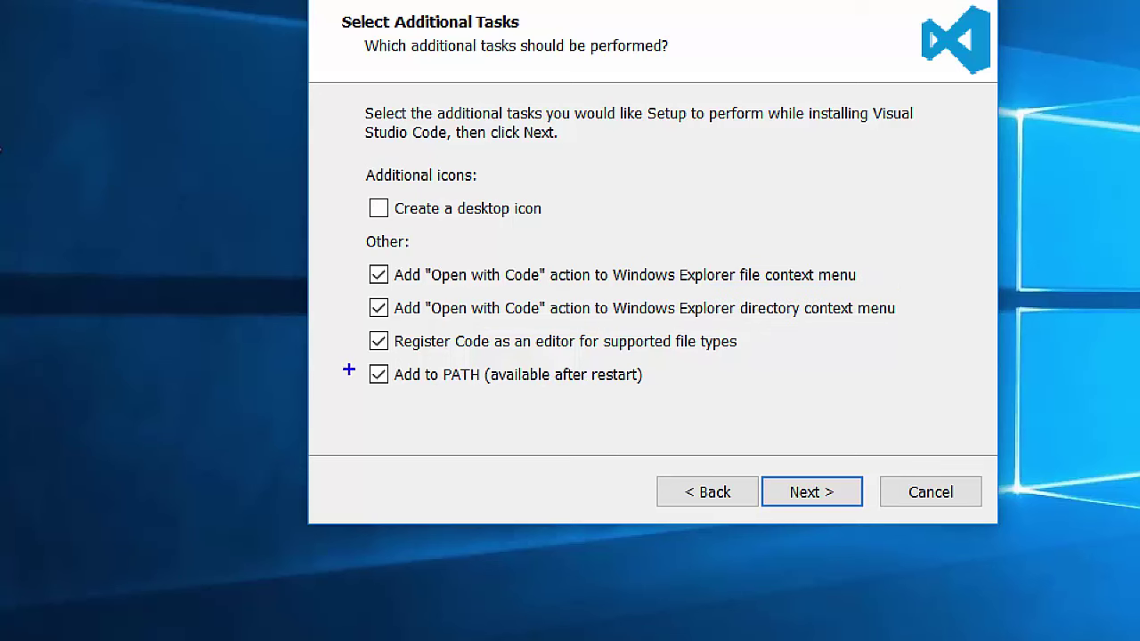
key(Escape)
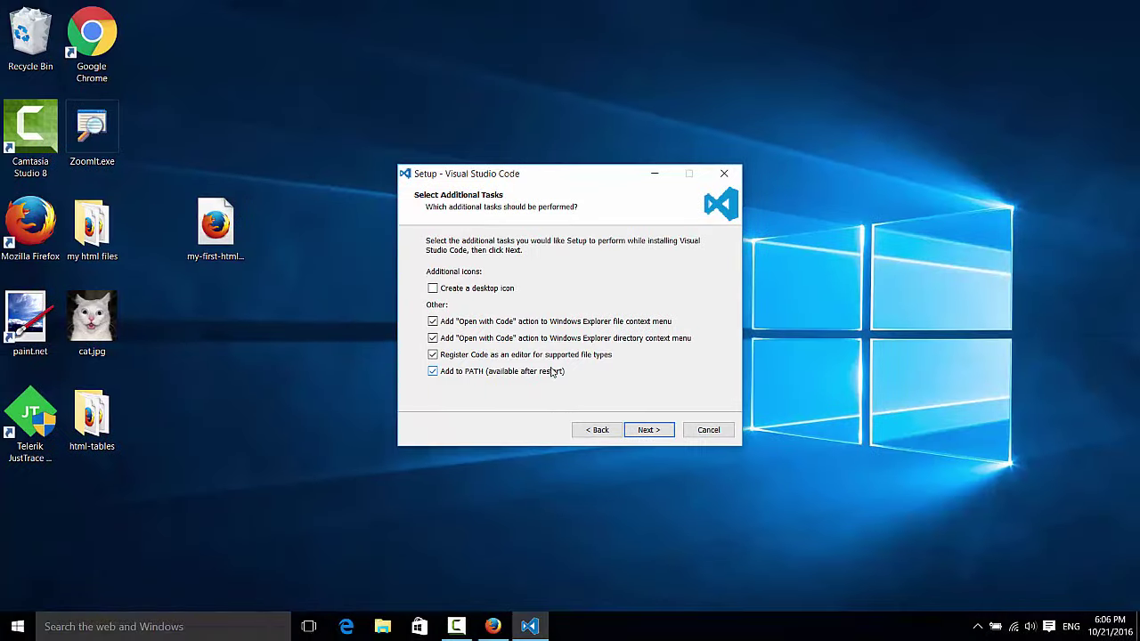
Install Visual Studio Code with the preselected additional tasks and finish setup without launching the program
click(811, 491)
click(657, 437)
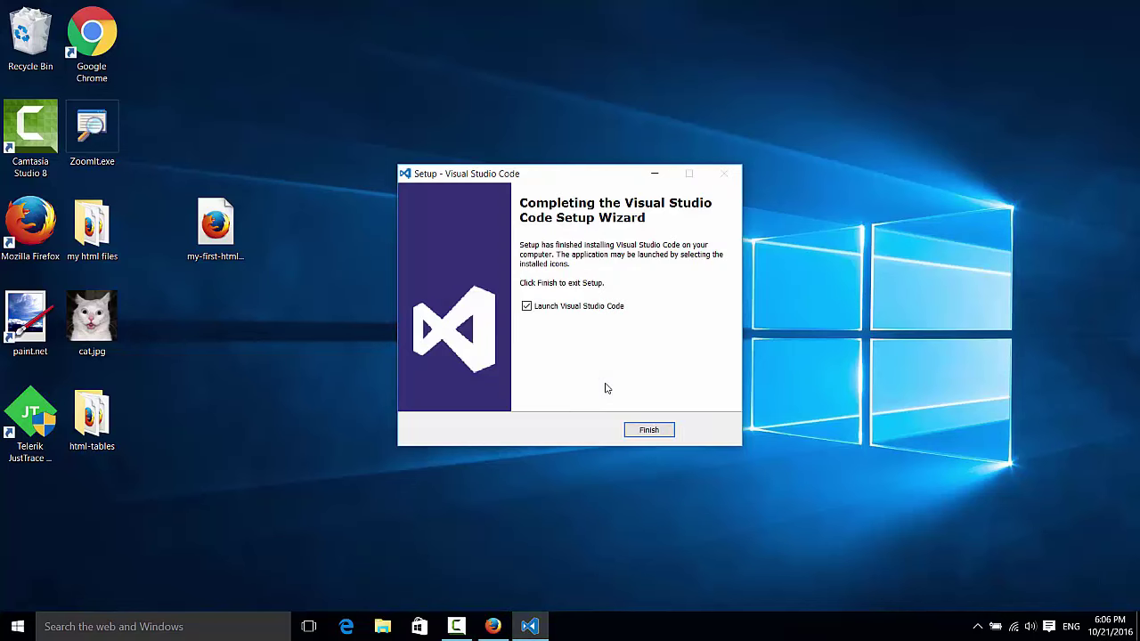
click(647, 428)
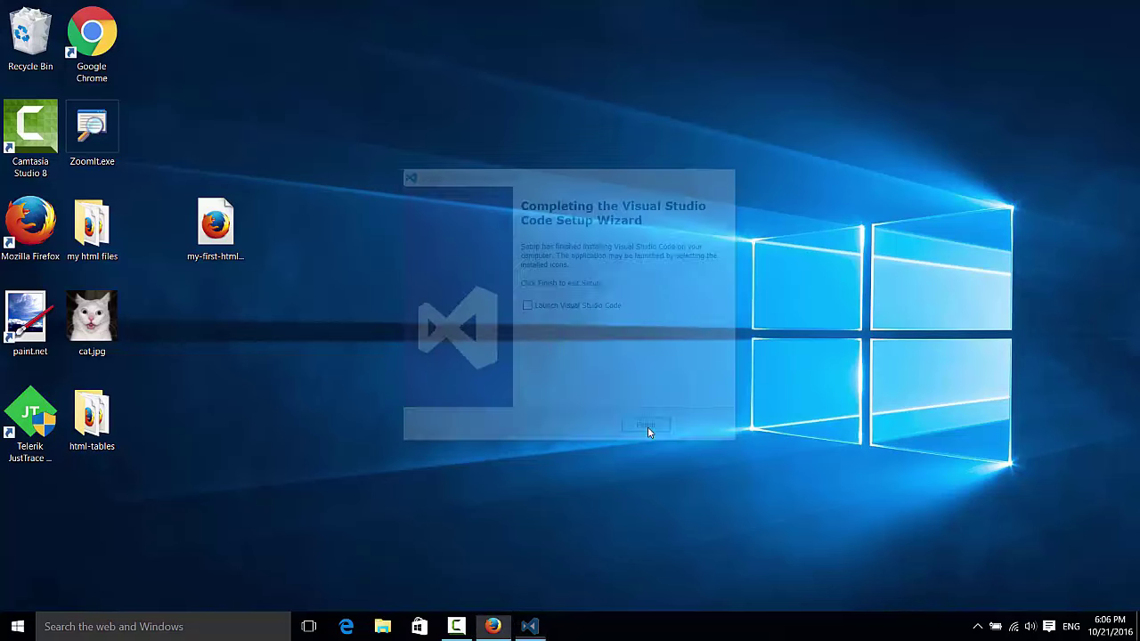
right_click(457, 141)
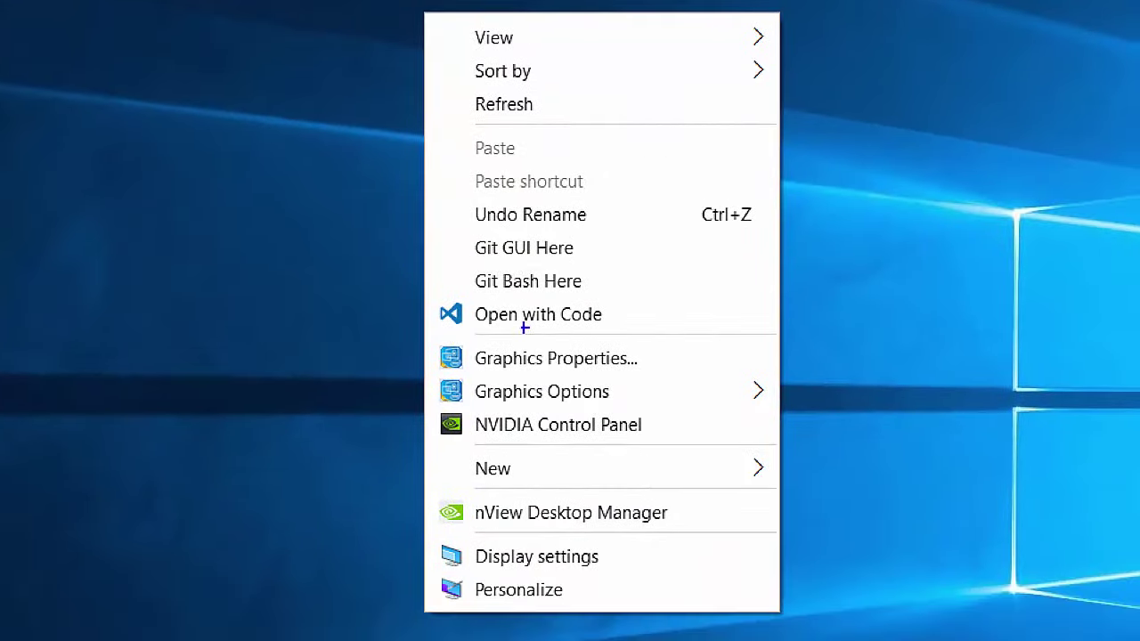
drag(437, 336, 610, 335)
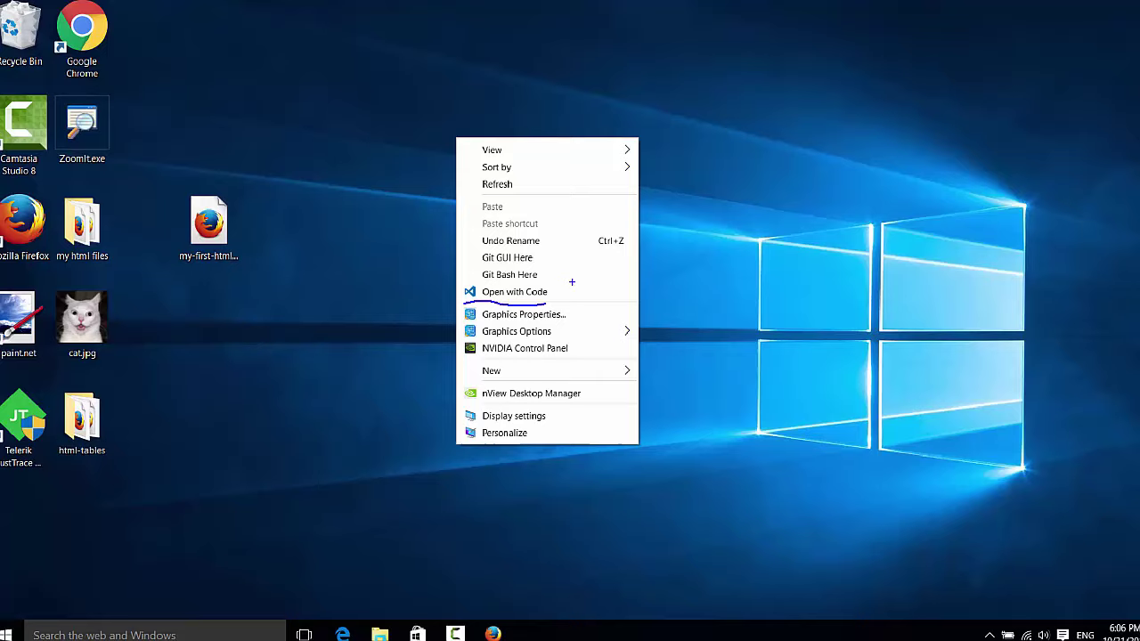
click(642, 285)
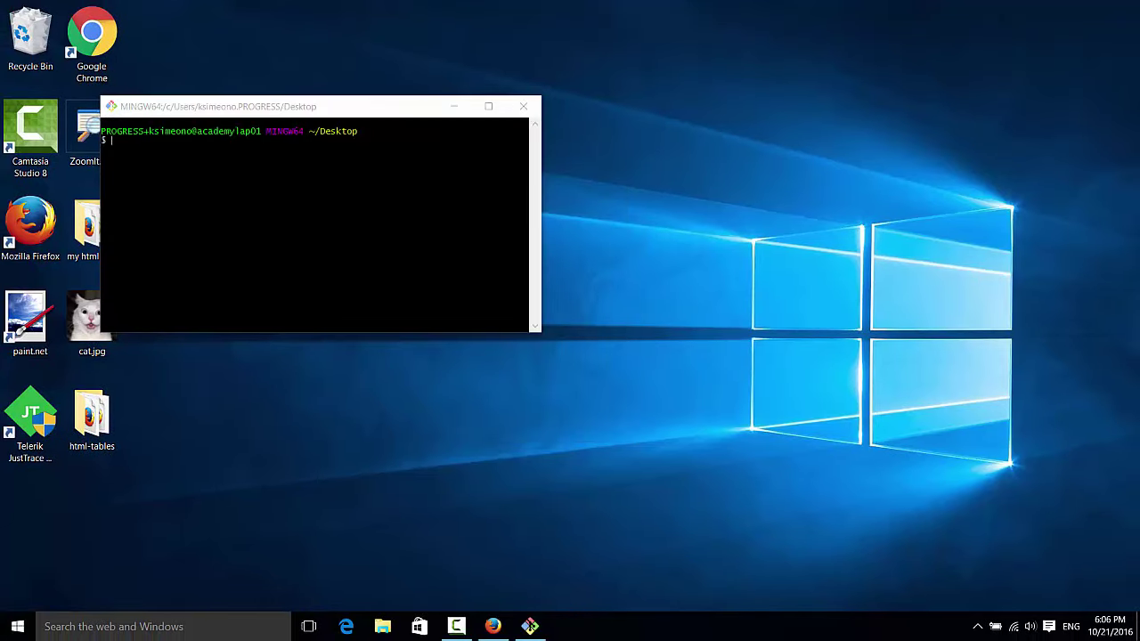
click(523, 106)
Open the Windows desktop folder in Visual Studio Code using its Open with Code action
right_click(522, 118)
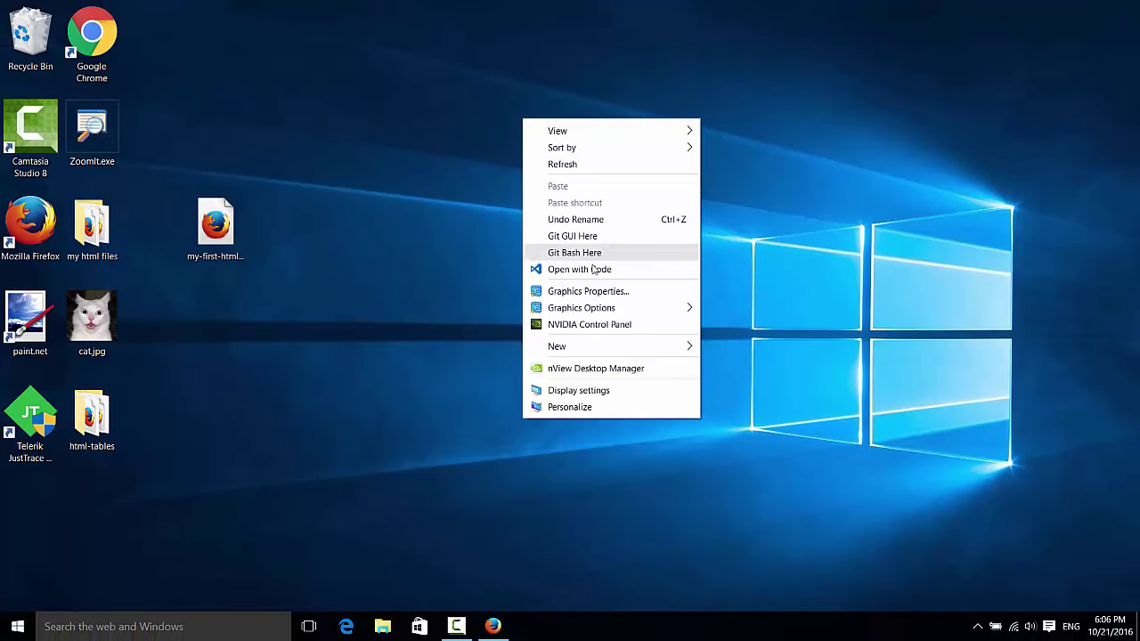
click(590, 271)
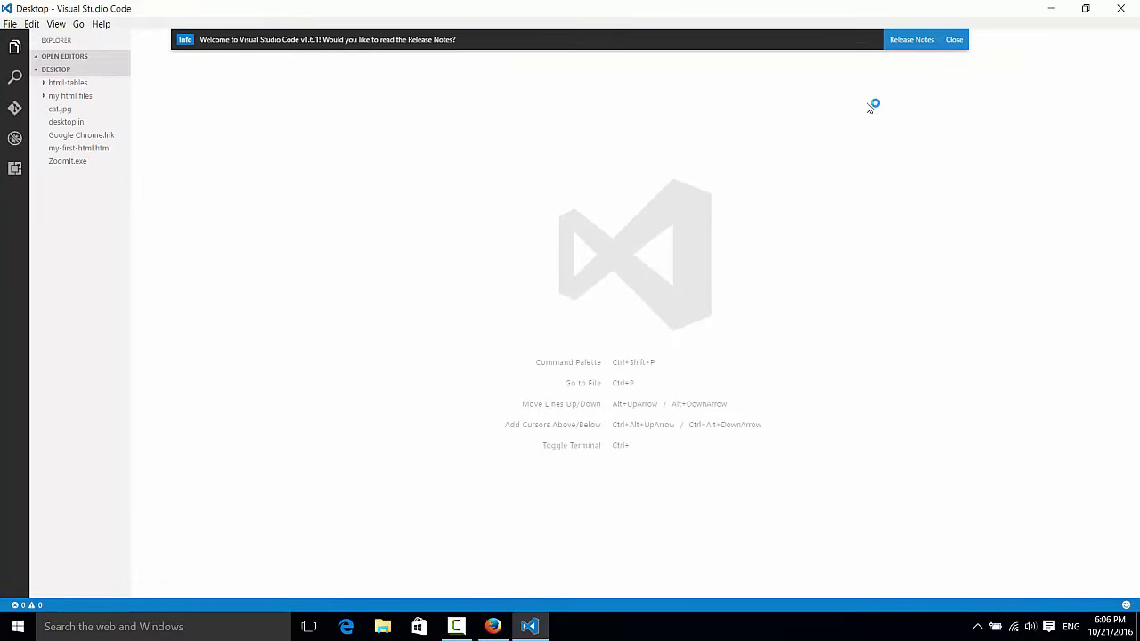
Enlarge the editor's interface by several zoom levels and dismiss the release notes notification
key(ctrl+equal)
key(ctrl+equal)
key(ctrl+equal)
key(ctrl+equal)
key(ctrl+equal)
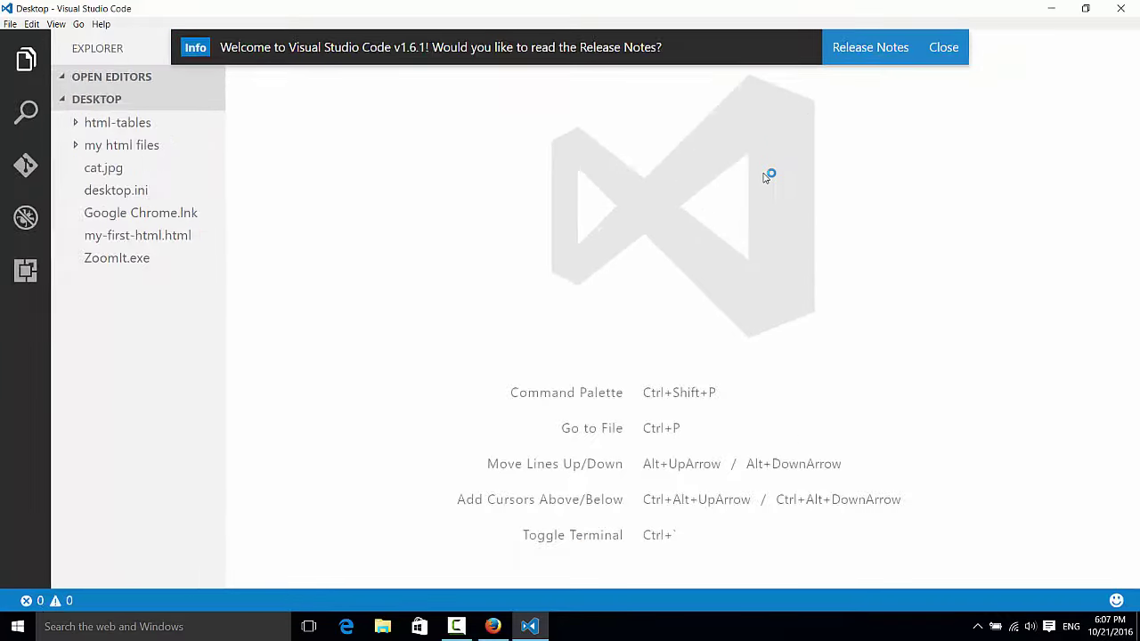
click(942, 49)
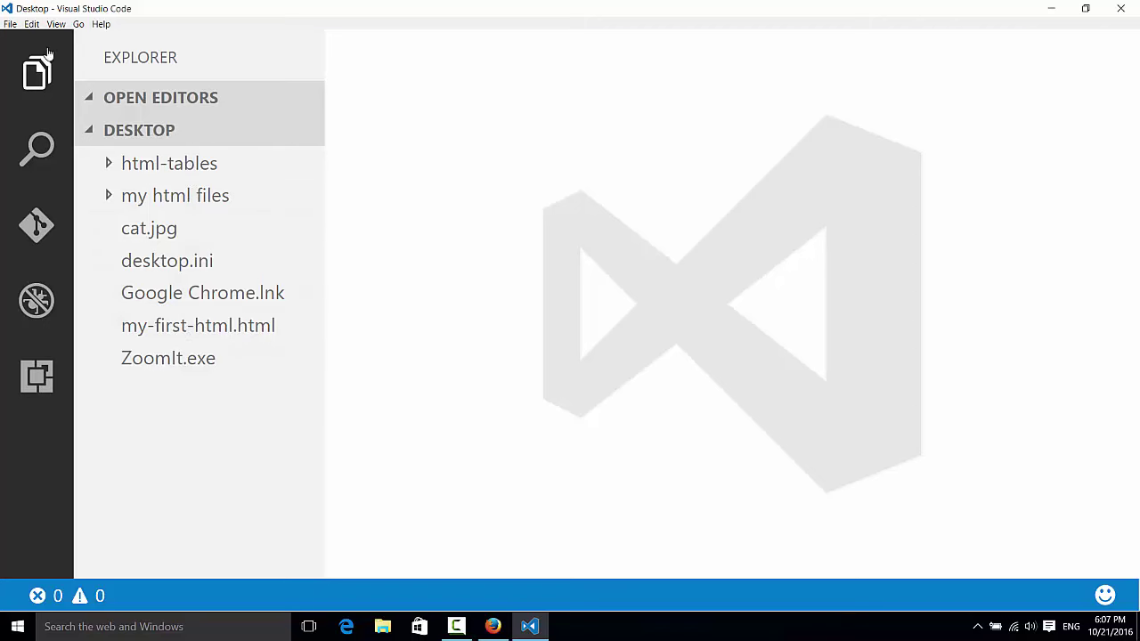
Preview cat.jpg, desktop.ini and Google Chrome.lnk from the desktop folder's file list
click(41, 77)
click(42, 76)
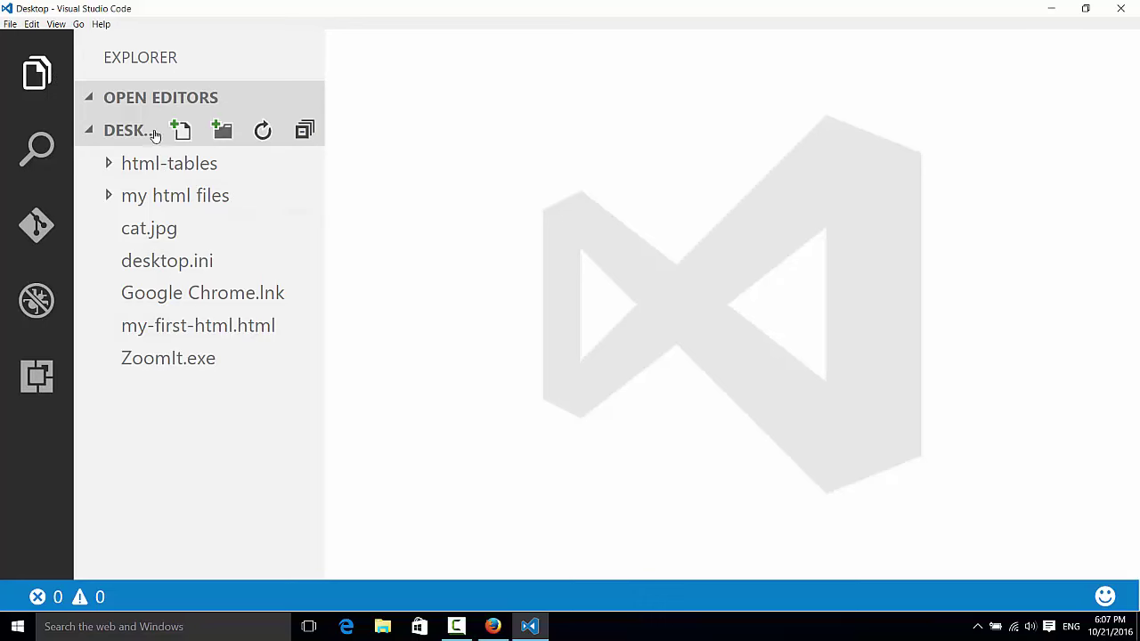
click(181, 228)
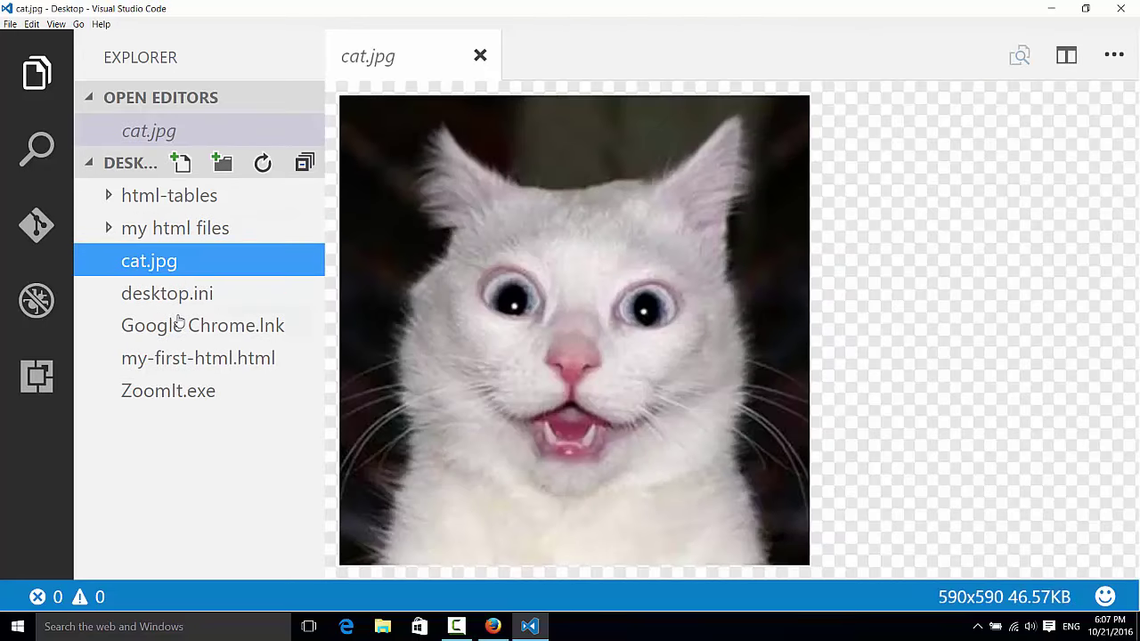
click(198, 303)
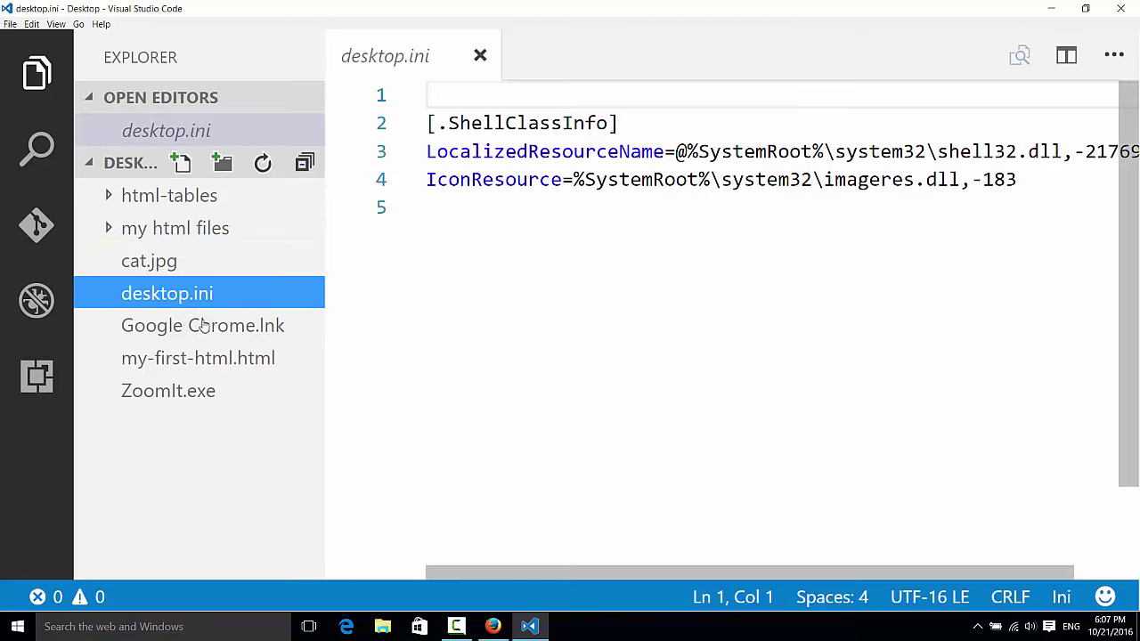
click(203, 330)
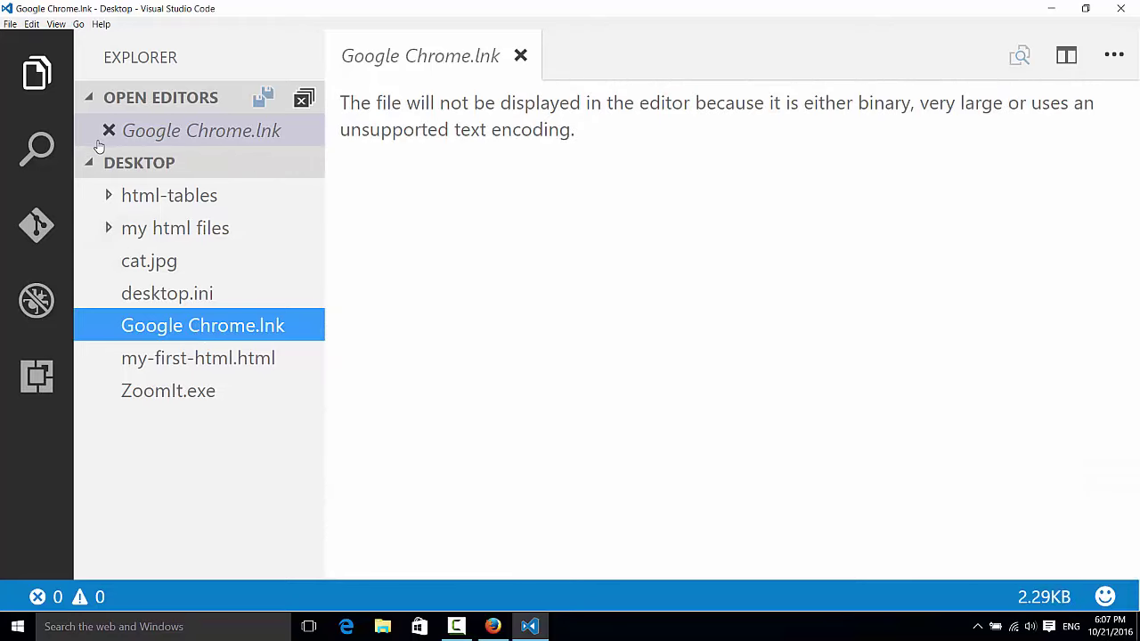
Look through the editor's Search, Git, Debug and Extensions views
click(39, 148)
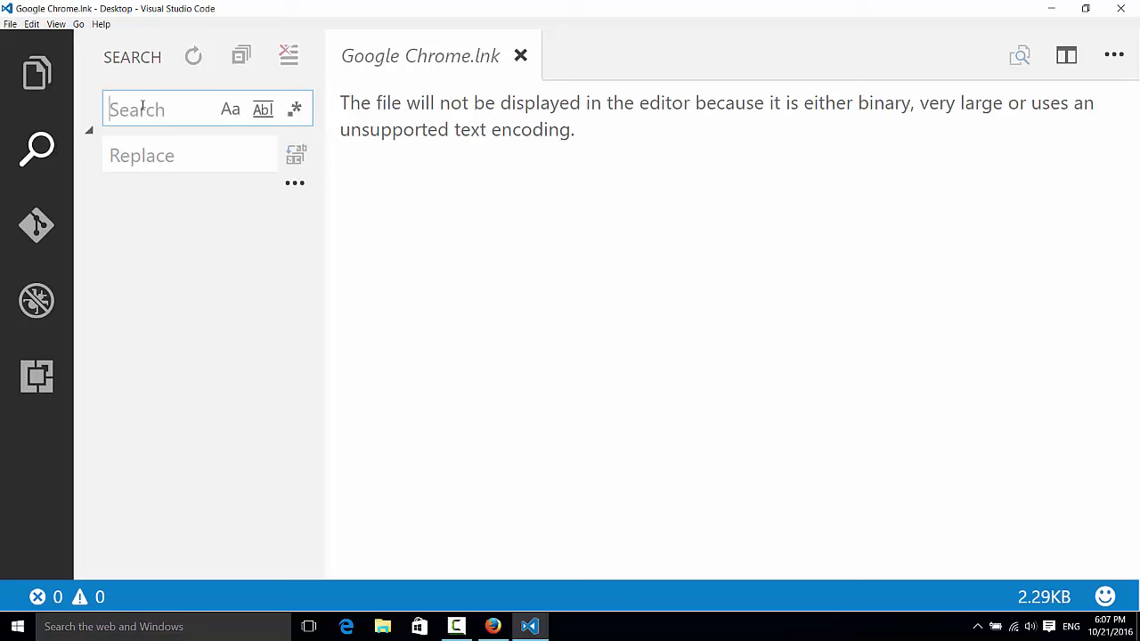
click(52, 229)
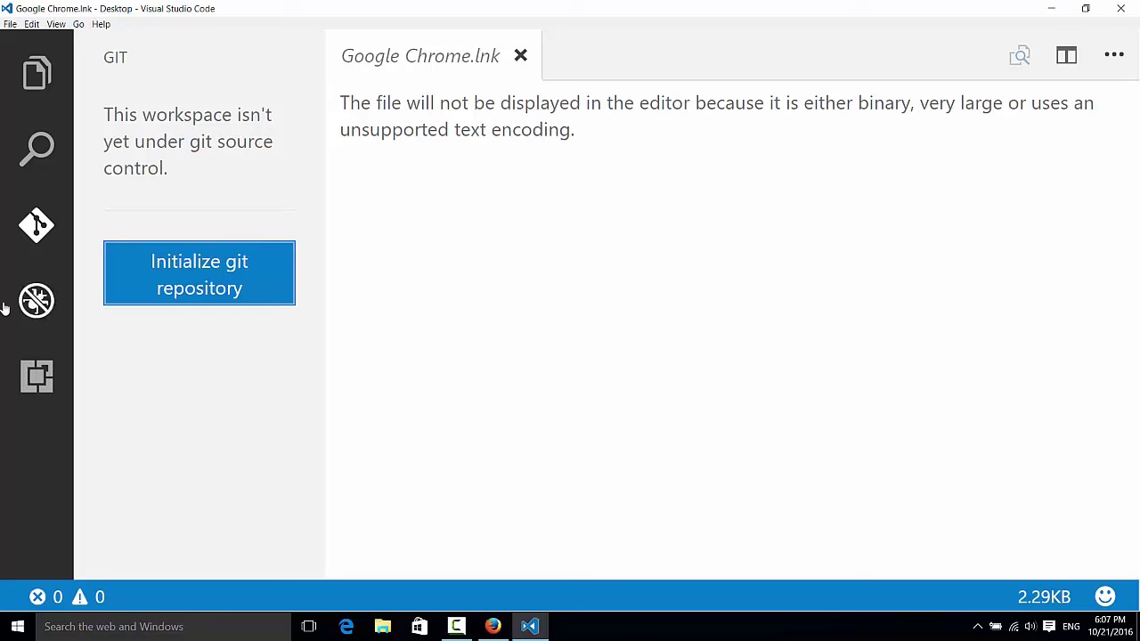
click(34, 302)
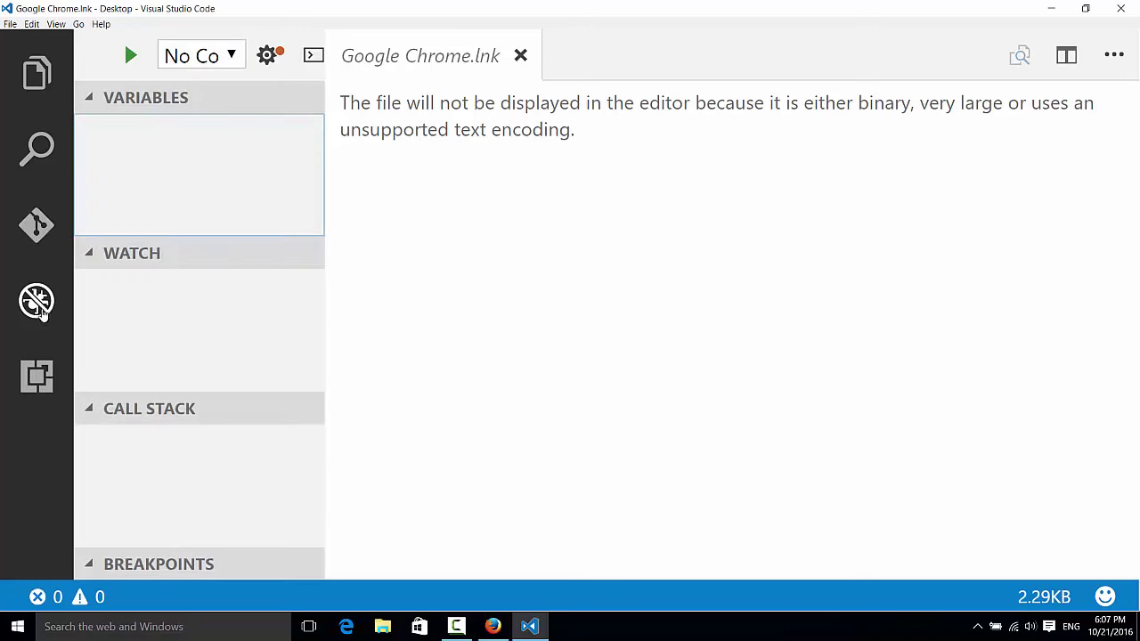
click(40, 385)
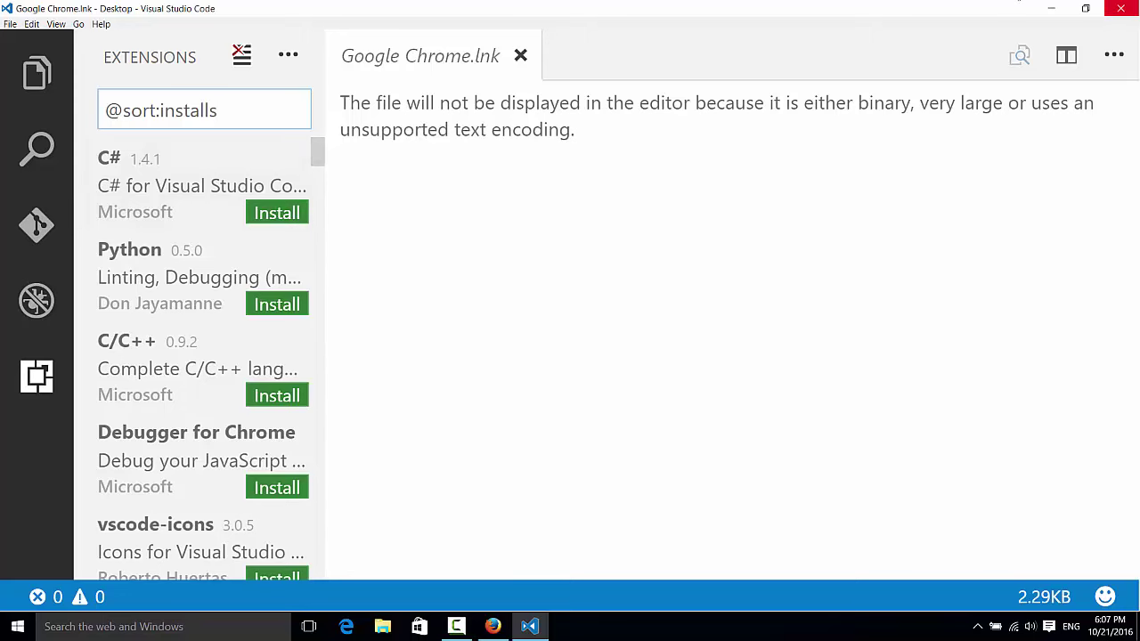
Close the current editor window and open the desktop's html-tables folder using its Open with Code action
click(1122, 8)
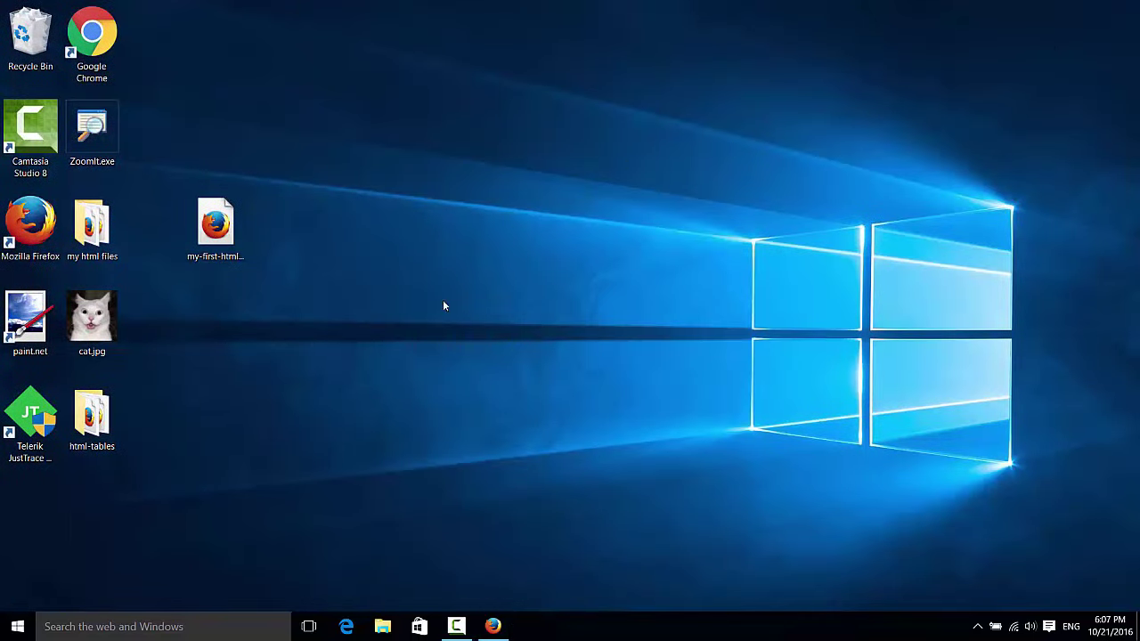
click(94, 423)
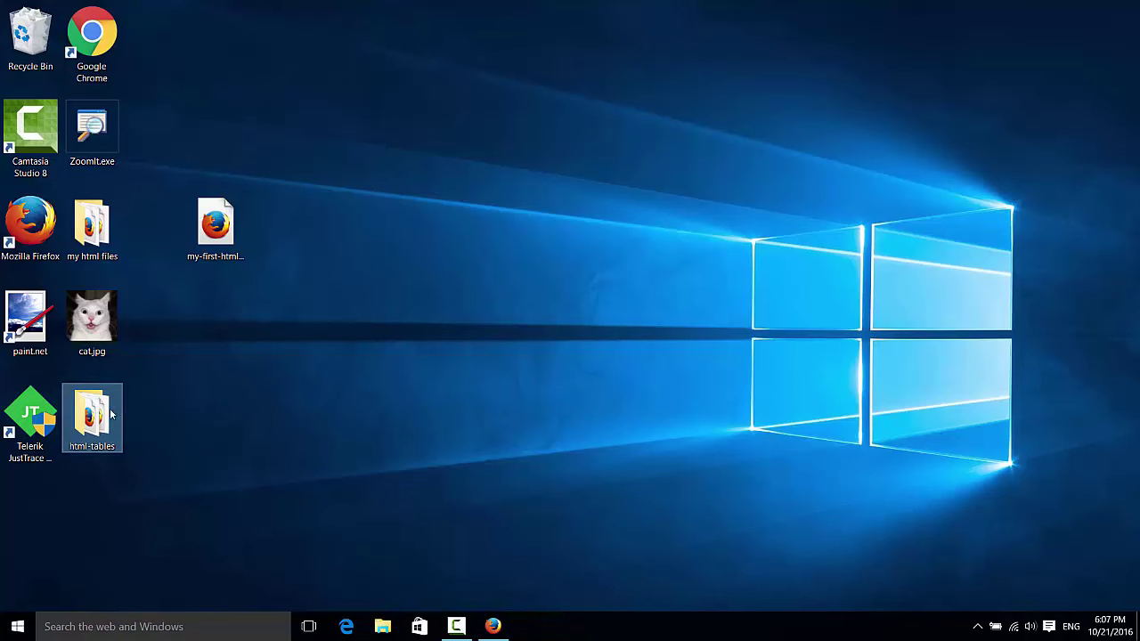
right_click(111, 413)
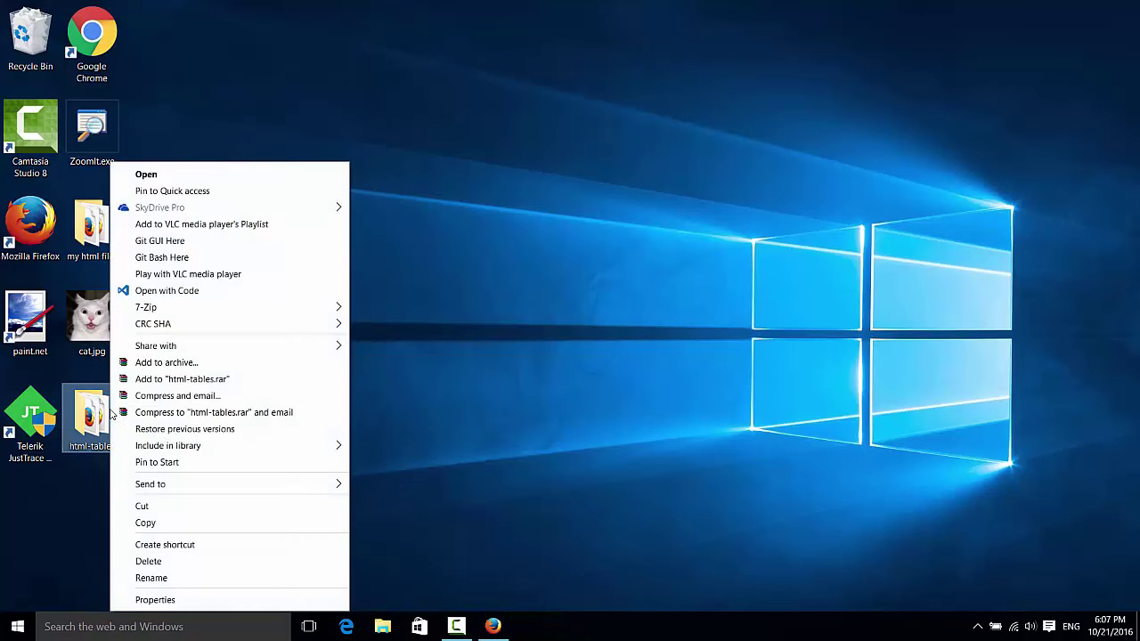
click(189, 291)
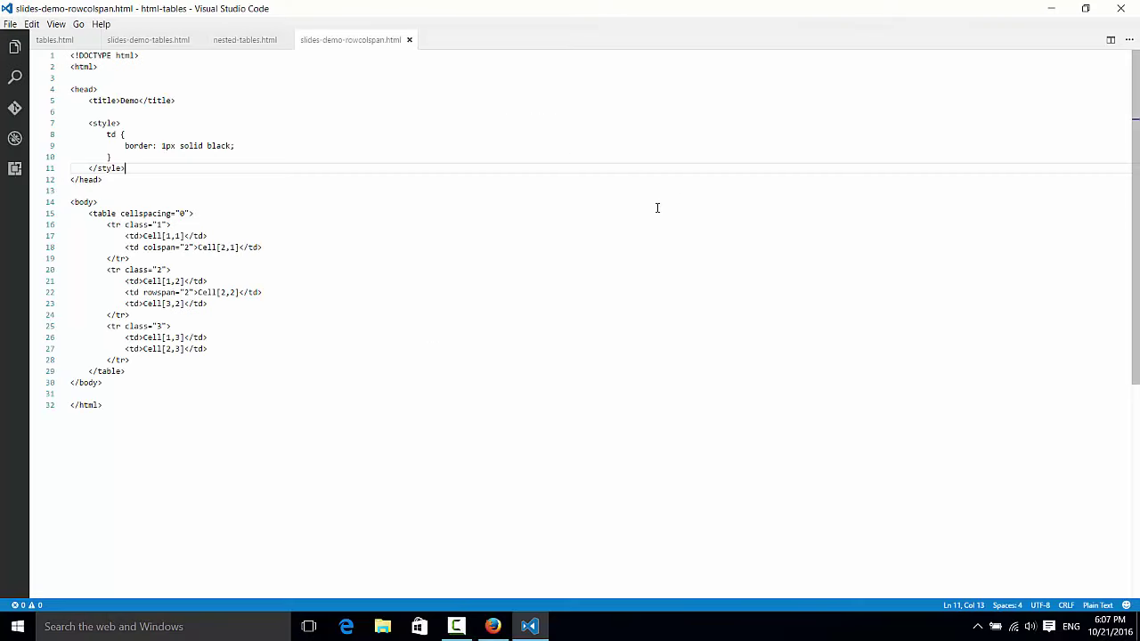
Enlarge the editor's interface by five zoom levels for the html-tables folder
click(718, 255)
key(ctrl+equal)
key(ctrl+equal)
key(ctrl+equal)
key(ctrl+equal)
key(ctrl+equal)
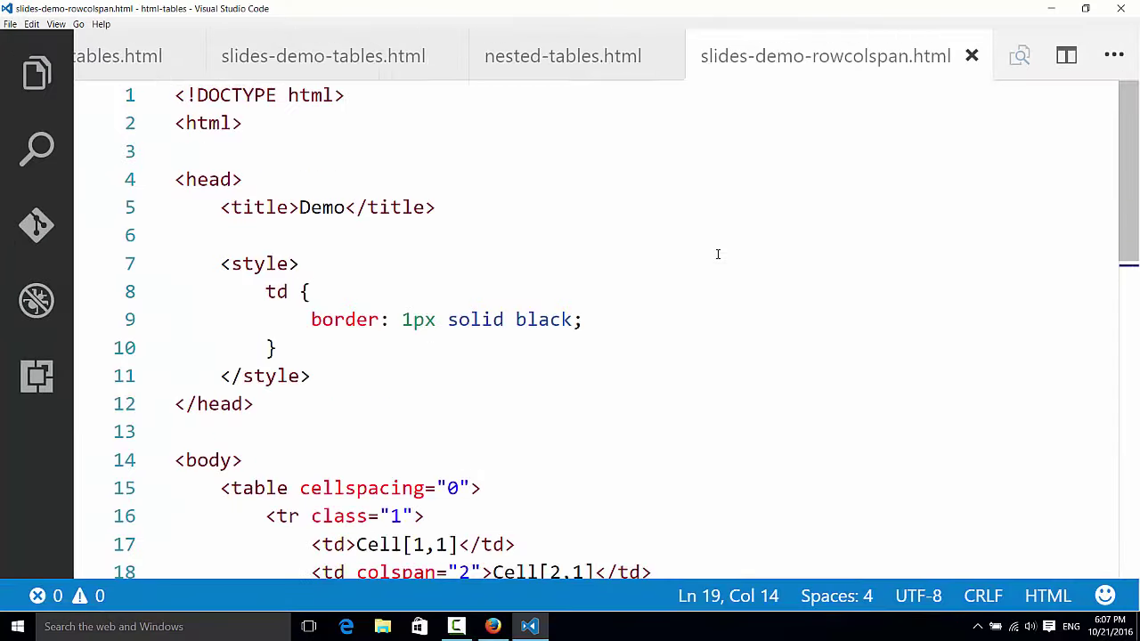
Show the file explorer sidebar and collapse its Open Editors section
key(ctrl+b)
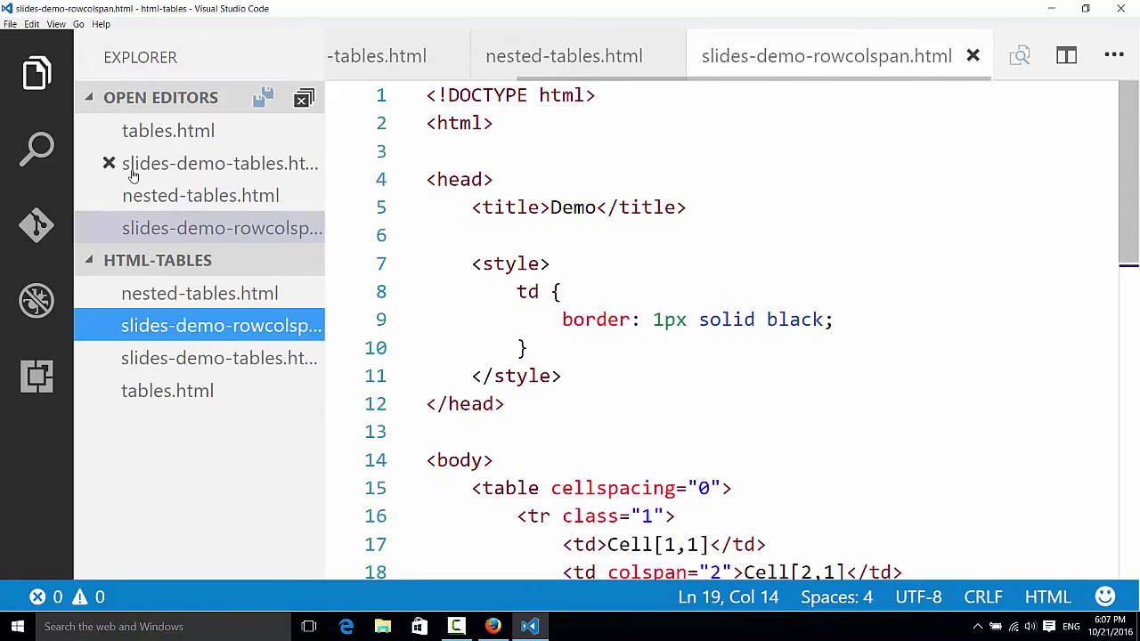
click(116, 98)
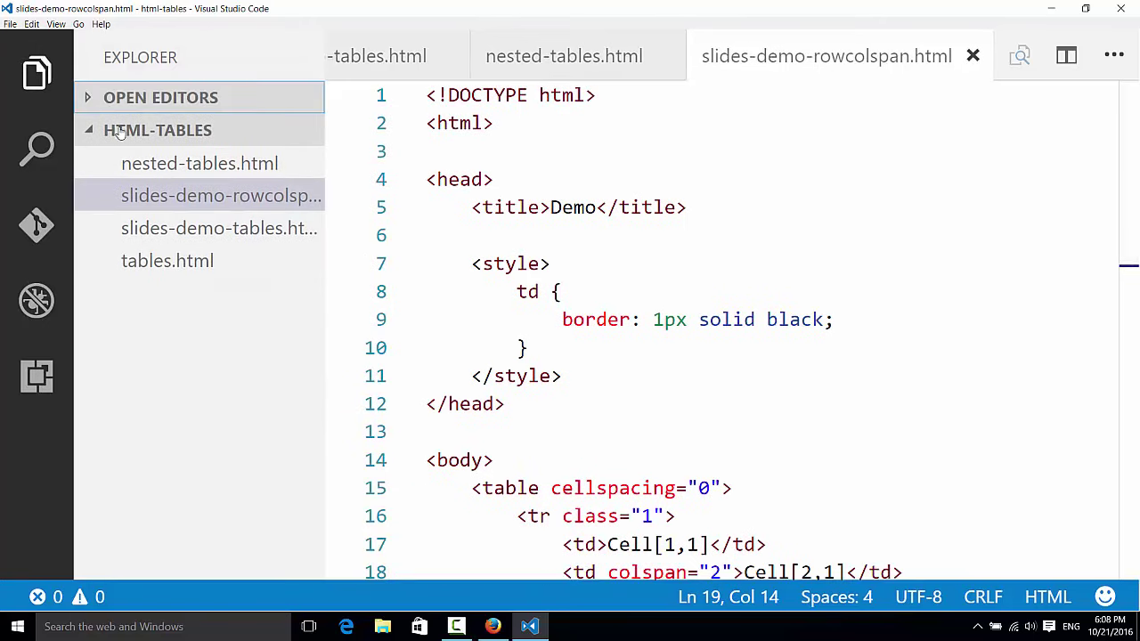
click(165, 285)
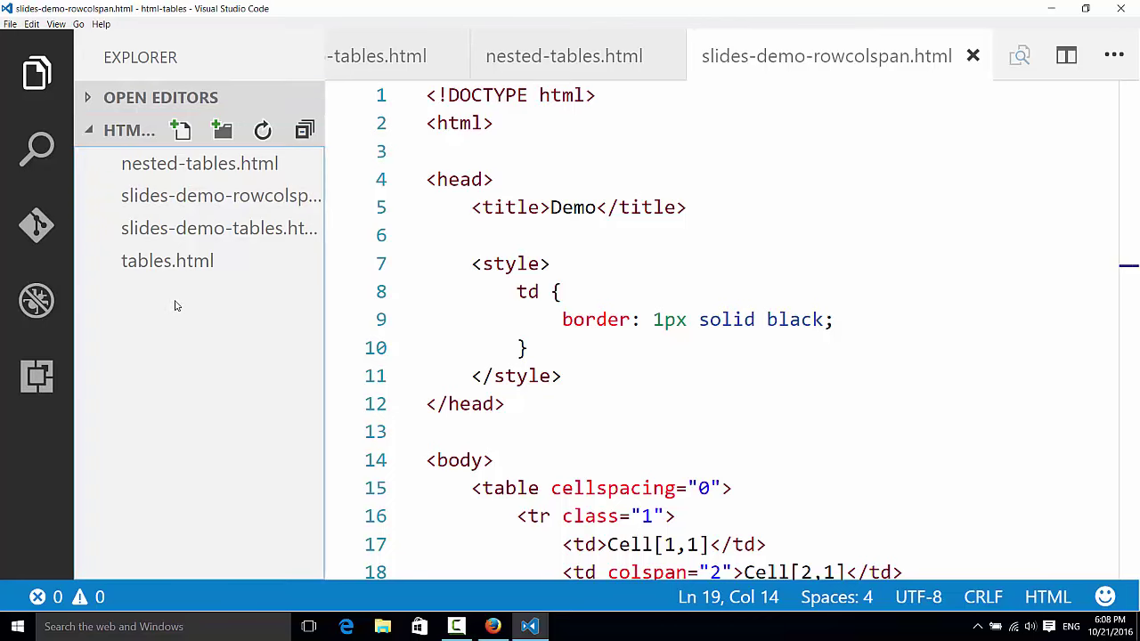
Look through the open files slides-demo-tables.html, nested-tables.html and slides-demo-rowcolspan.html
click(343, 56)
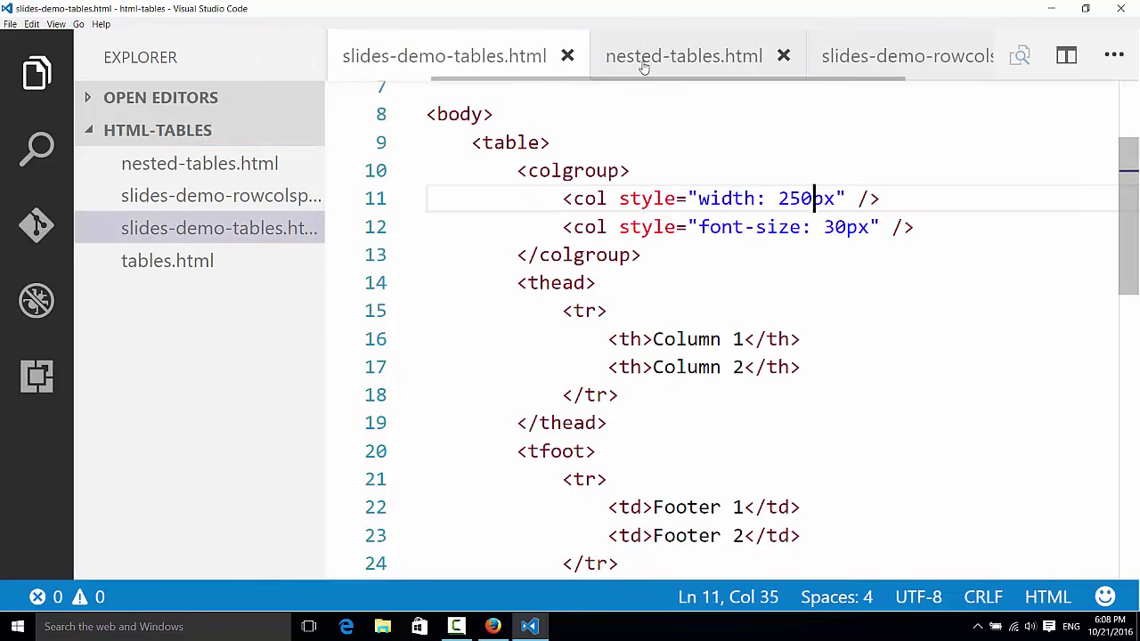
click(673, 57)
click(865, 55)
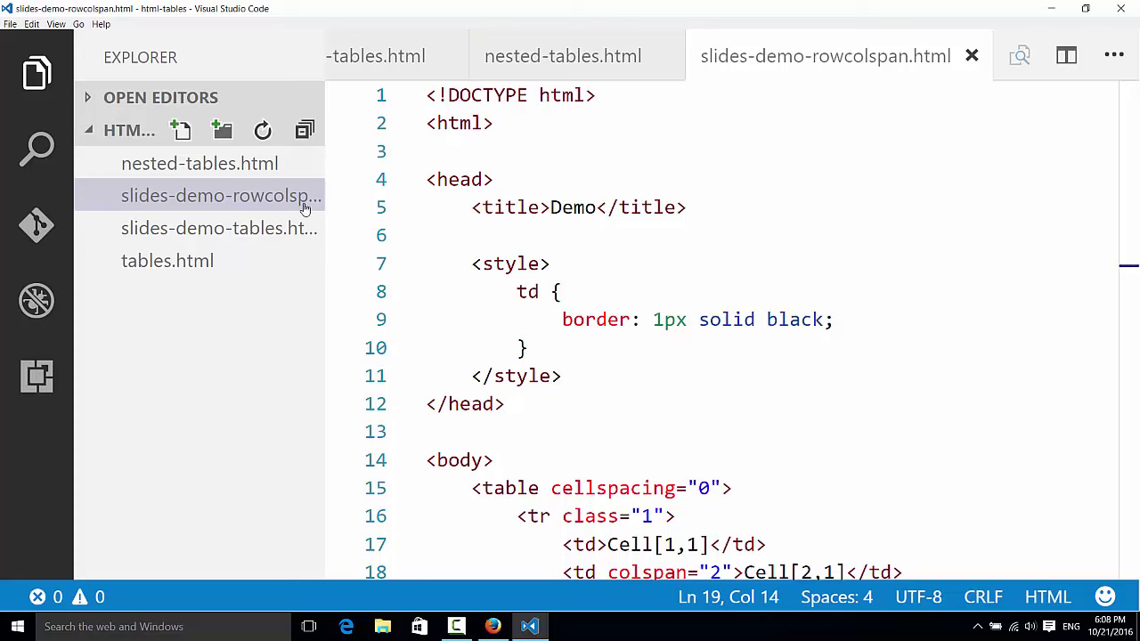
Delete the entire contents of slides-demo-rowcolspan.html and hide the sidebar
click(553, 292)
drag(553, 292, 508, 302)
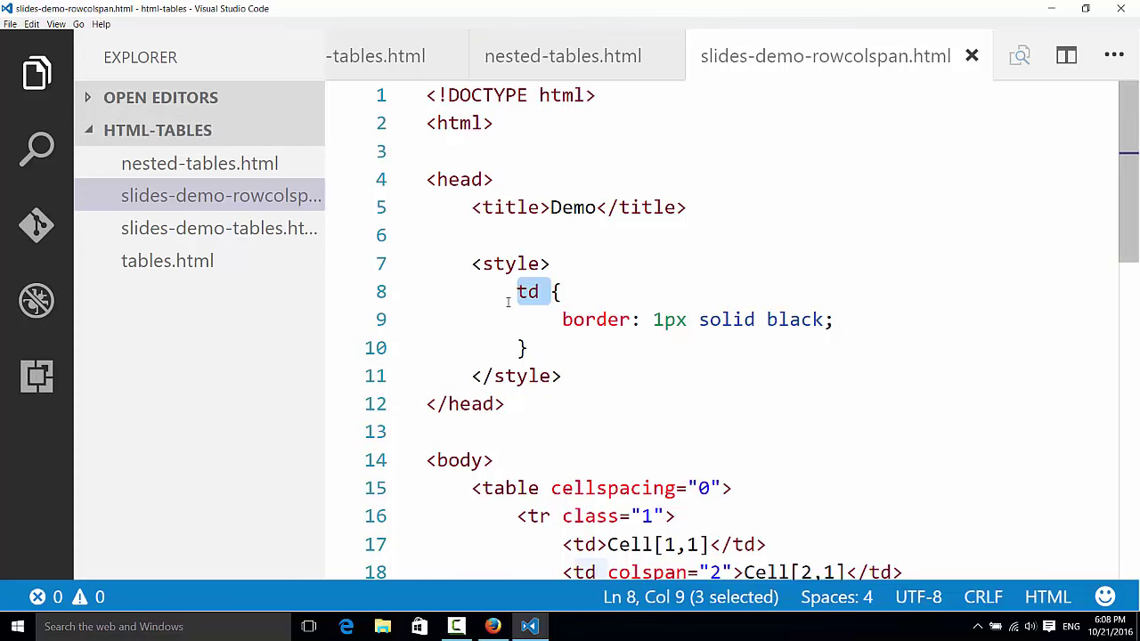
scroll(562, 253, down, 8)
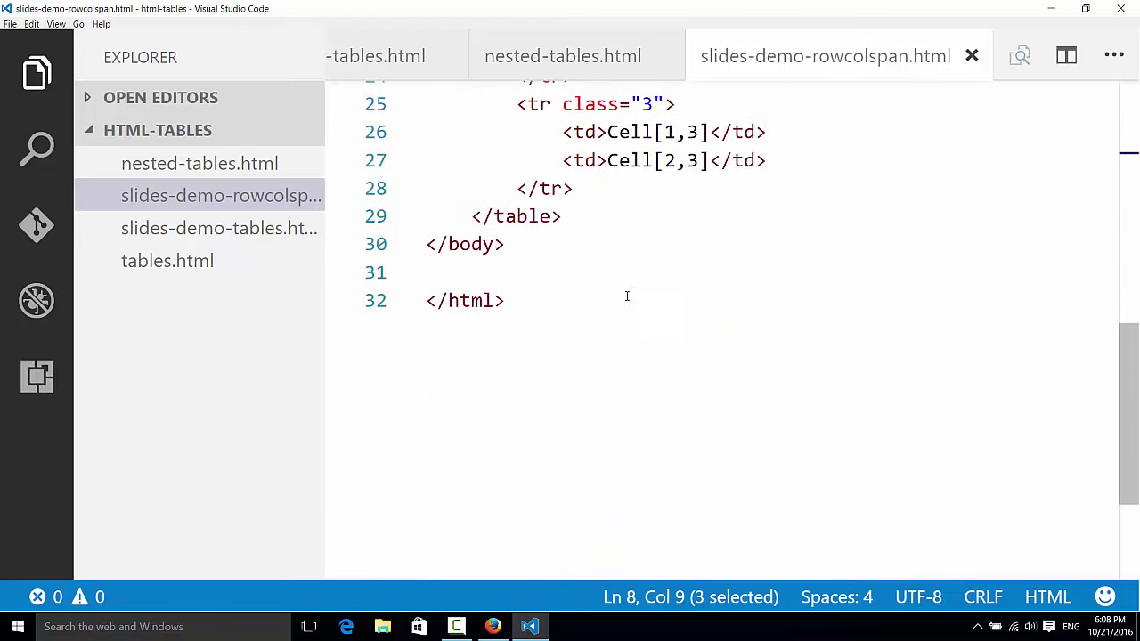
drag(627, 296, 486, 292)
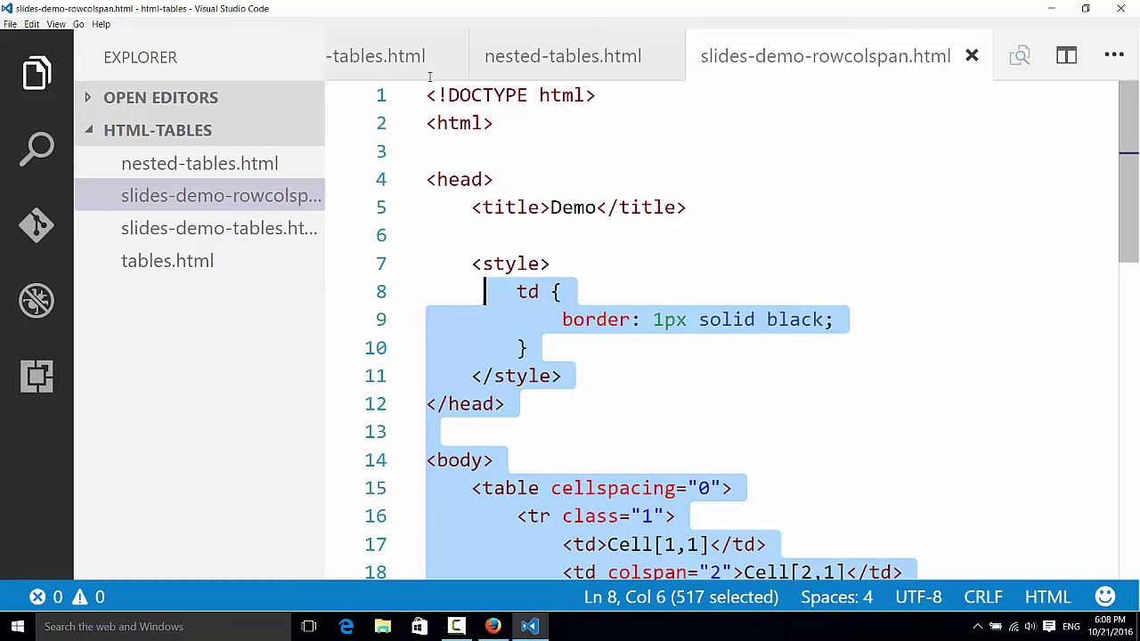
drag(429, 76, 412, 94)
key(Delete)
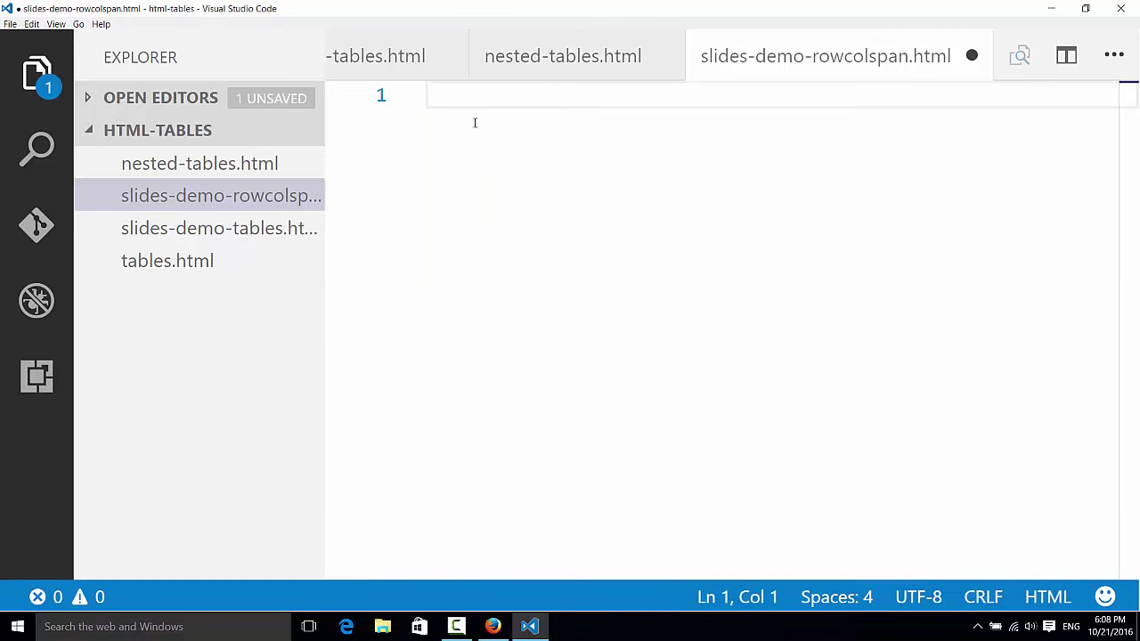
key(ctrl+b)
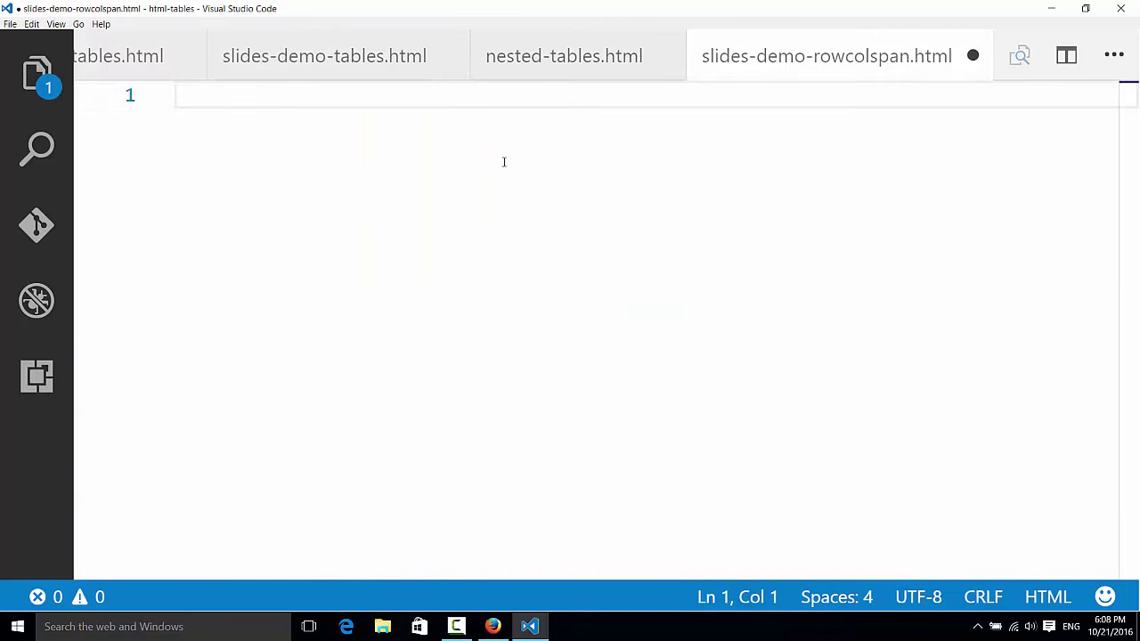
Expand the abbreviation div into a paired div element on the empty first line
text(tabl)
key(BackSpace)
key(BackSpace)
key(BackSpace)
key(BackSpace)
text(div)
key(Tab)
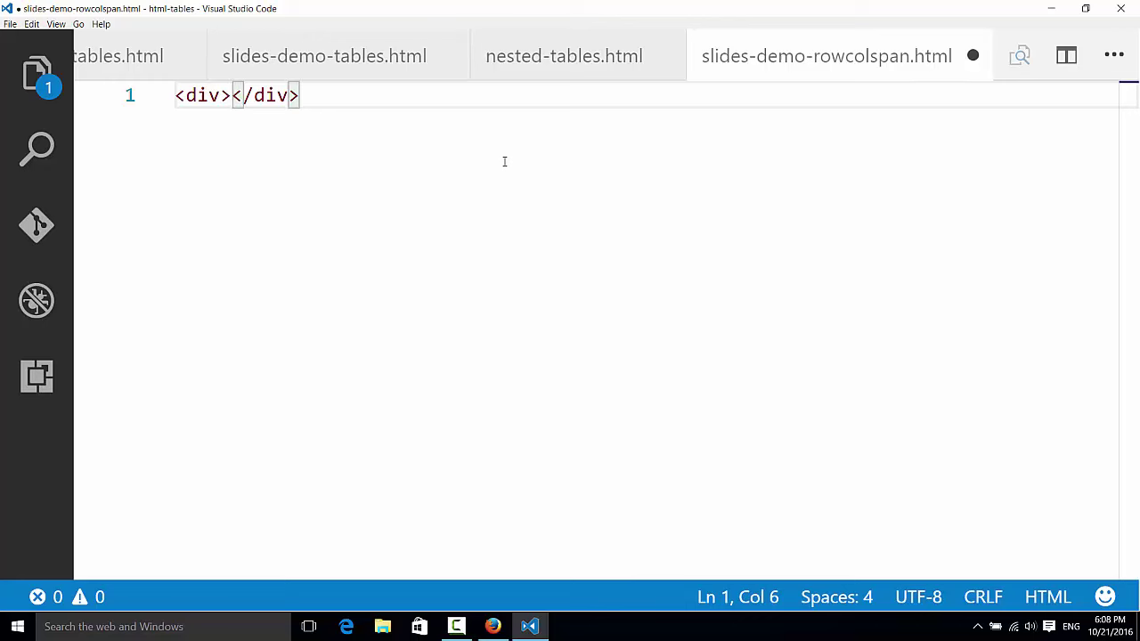
Remove the div element from the first line
click(346, 105)
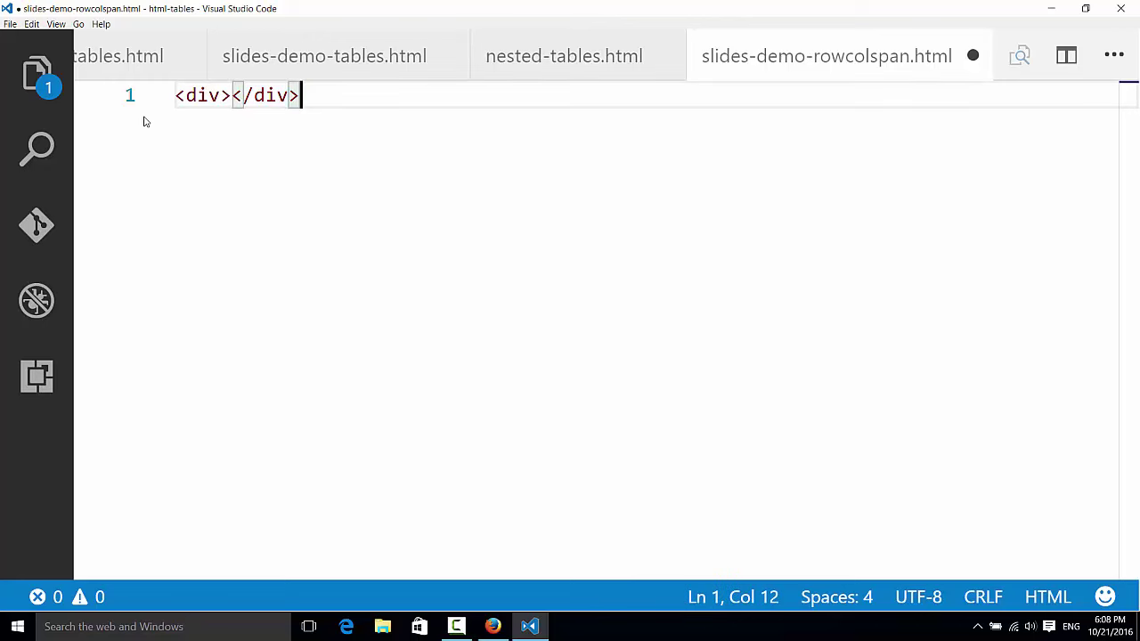
drag(303, 97, 149, 96)
key(BackSpace)
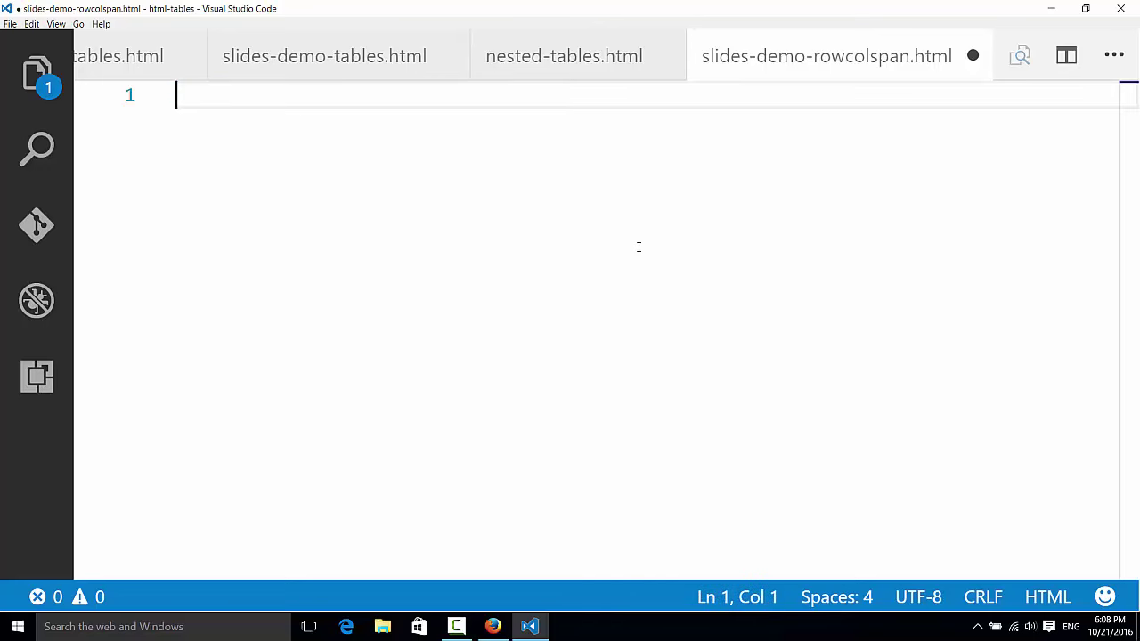
Start a <div tag, view the full description of its div suggestion, and clear the line
text(dd)
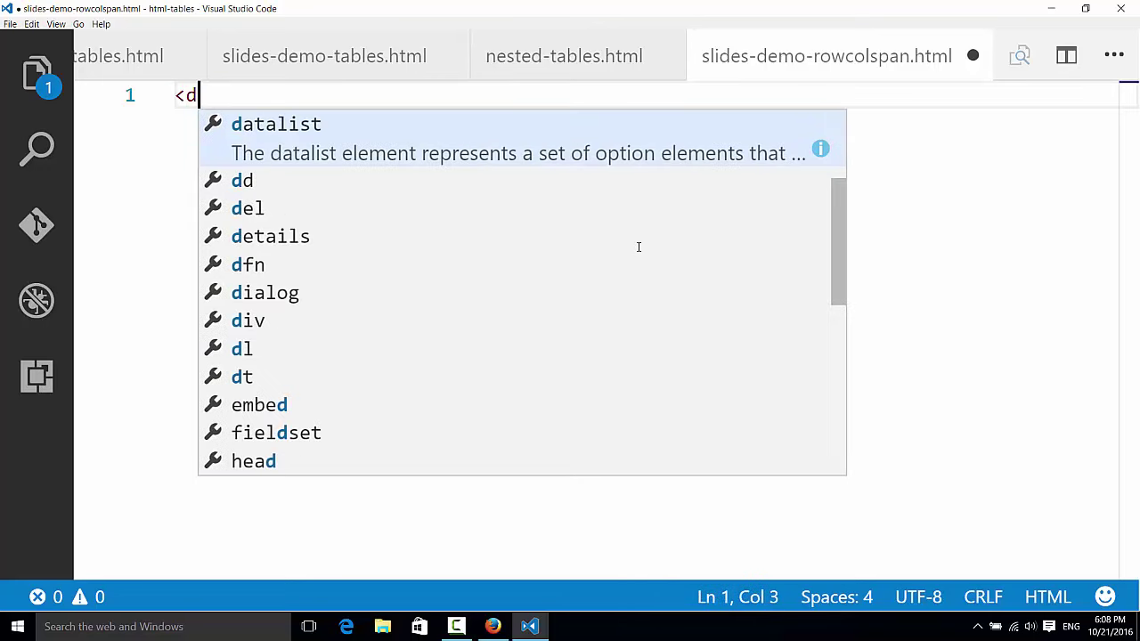
text(iv)
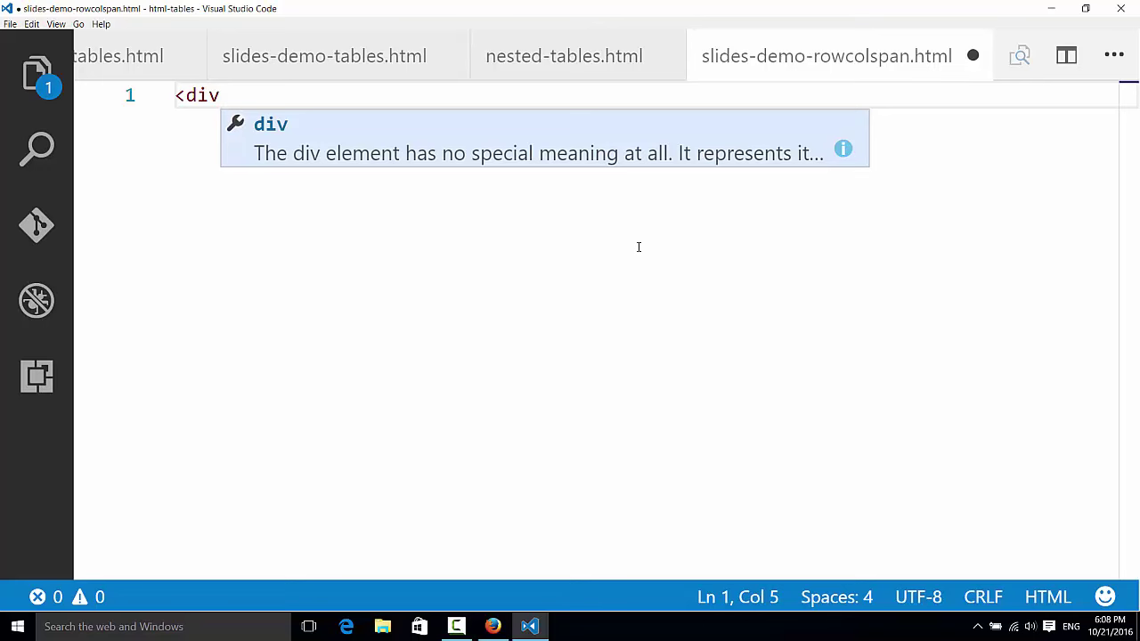
click(842, 150)
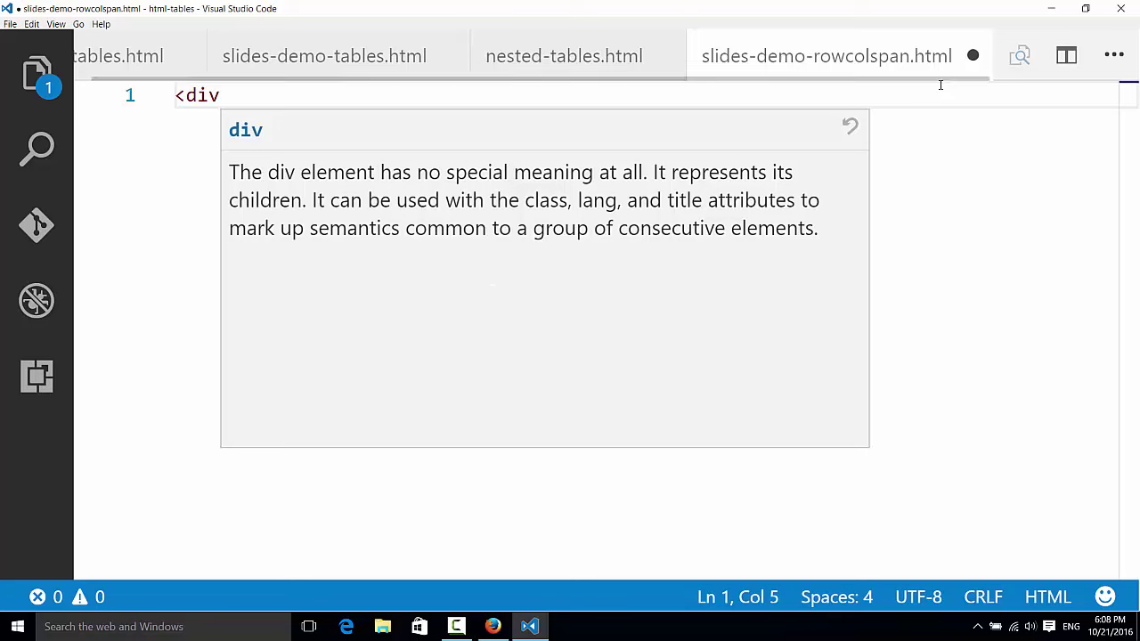
drag(241, 101, 102, 101)
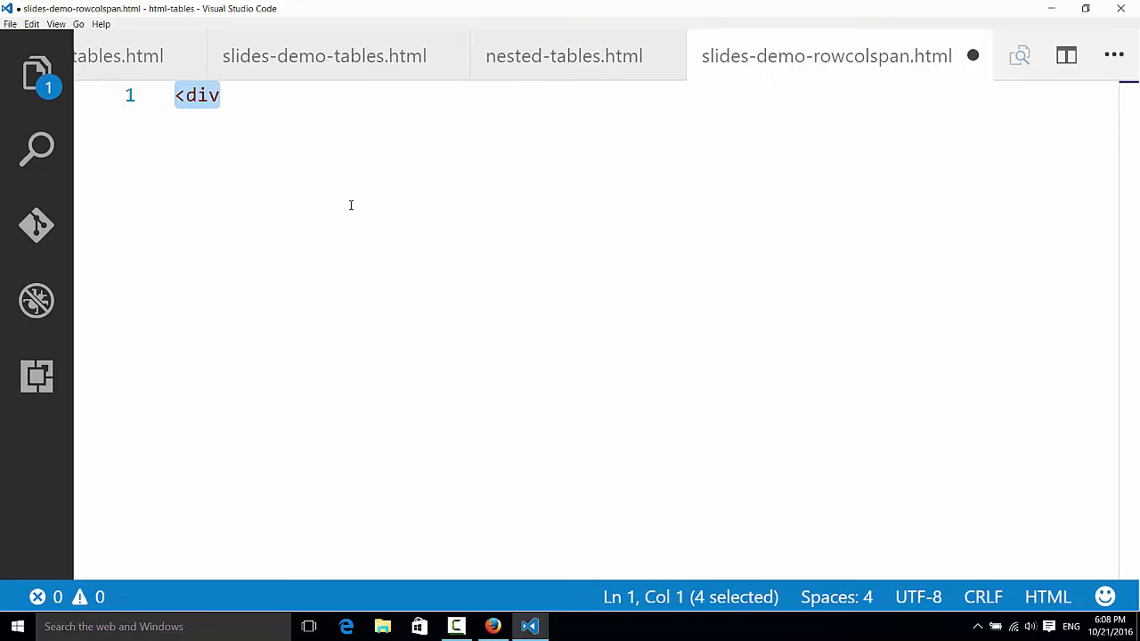
key(BackSpace)
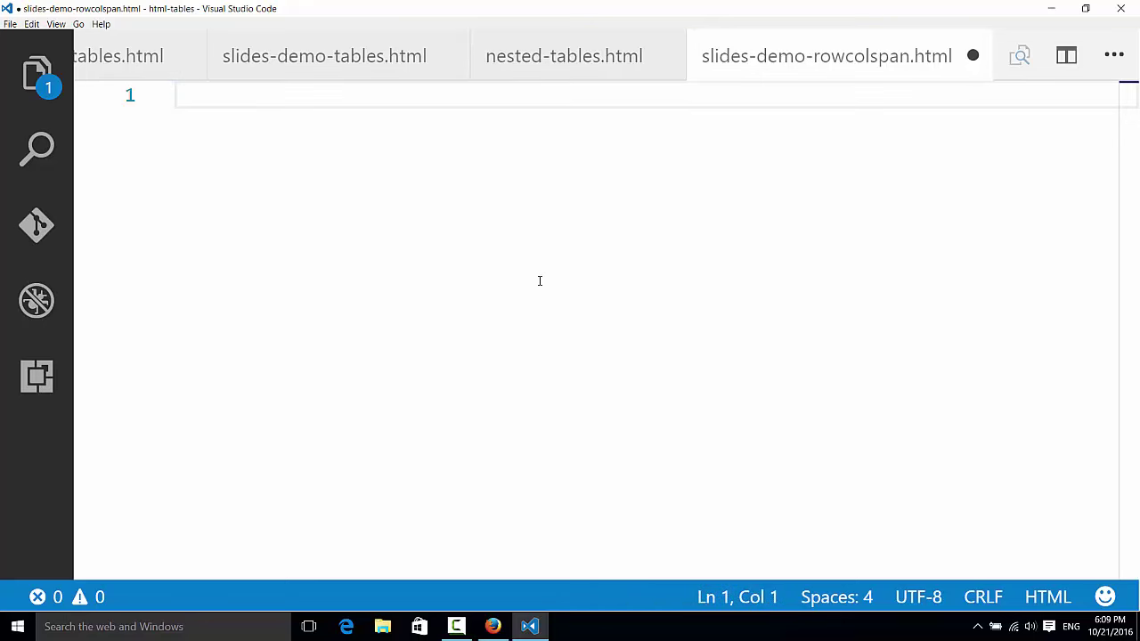